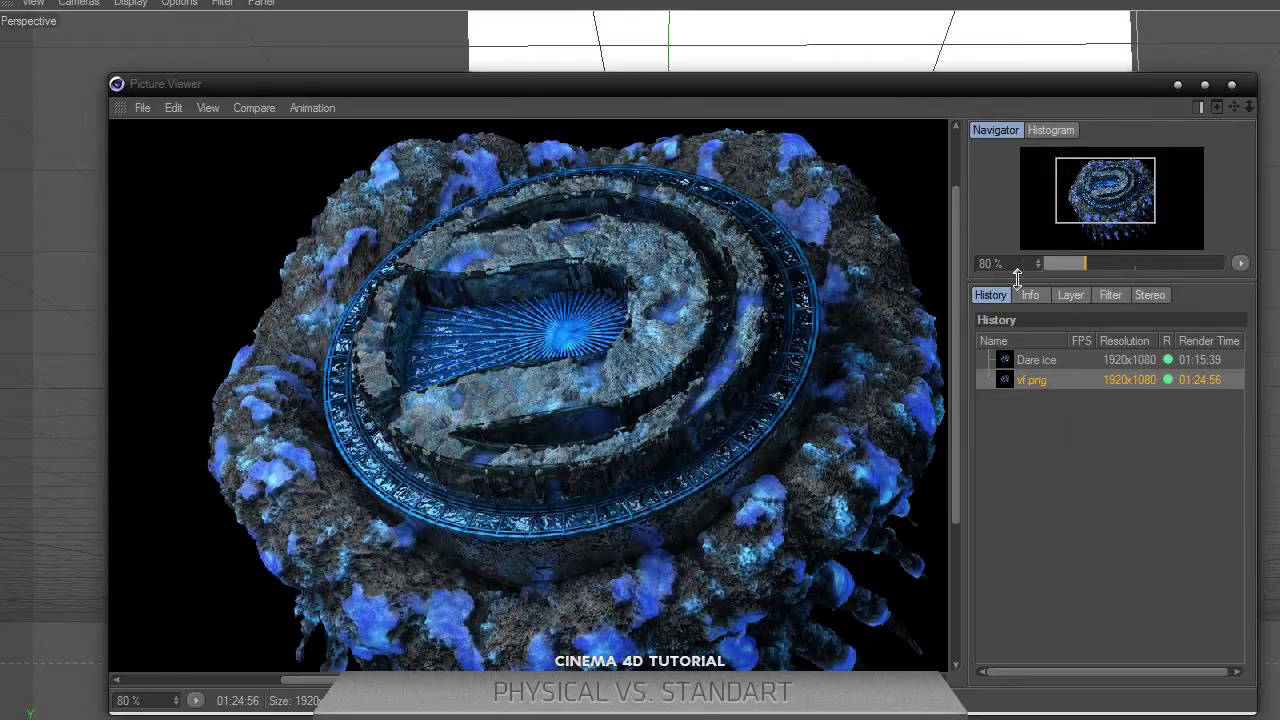
# Compare the surface detail of the vf.png and Dare ice renders across the central emblem and rocky rim
pyautogui.click(1029, 434)
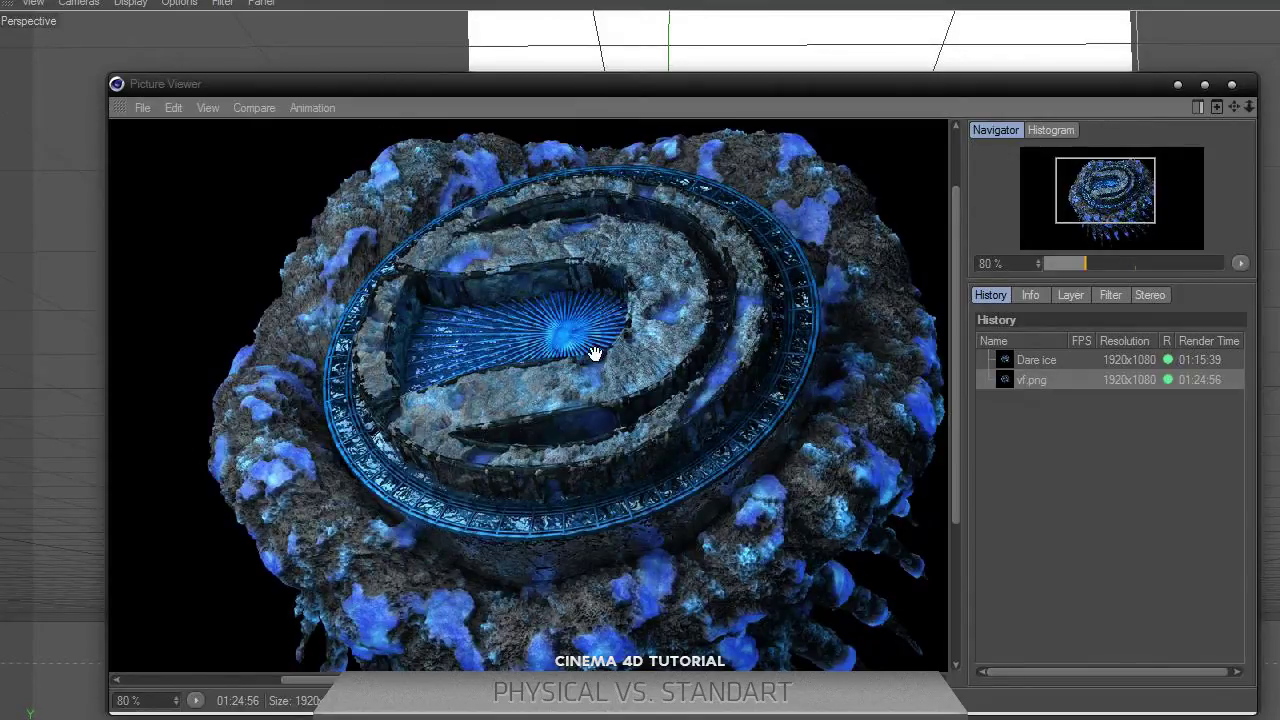
pyautogui.moveTo(595, 355)
pyautogui.mouseDown()
pyautogui.moveTo(540, 330)
pyautogui.moveTo(657, 371)
pyautogui.moveTo(523, 346)
pyautogui.moveTo(595, 365)
pyautogui.mouseUp()
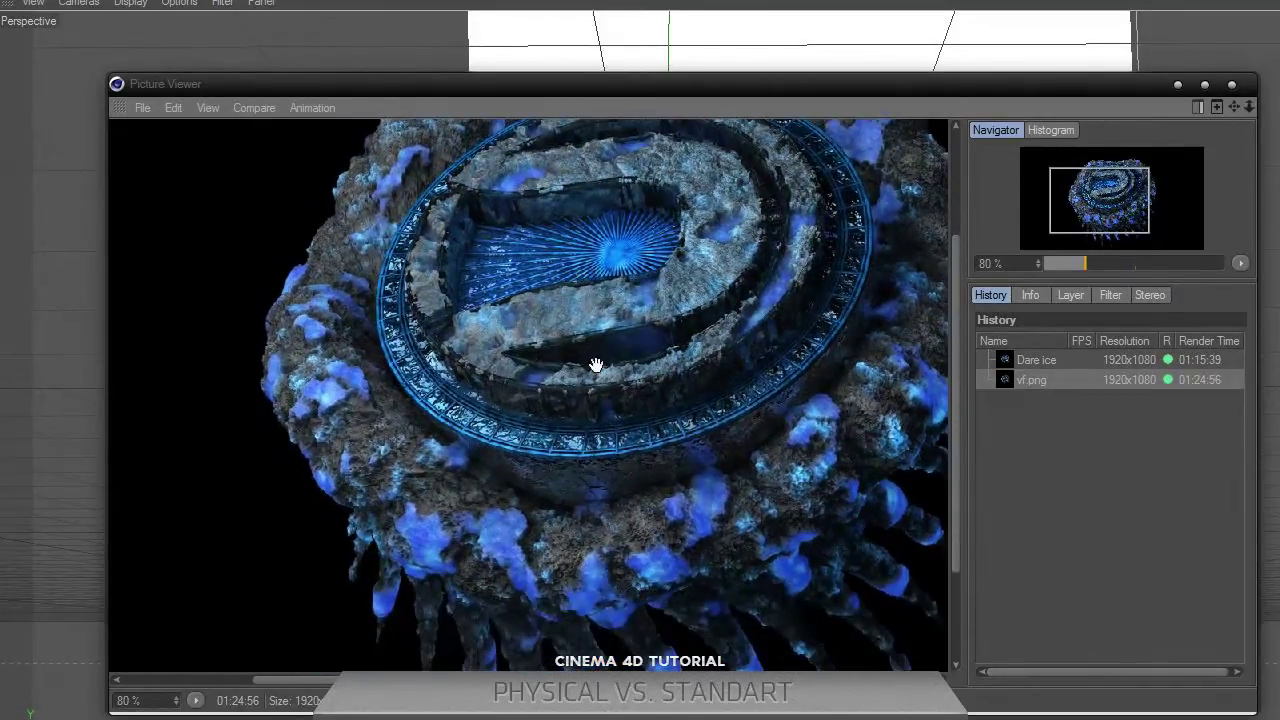
pyautogui.moveTo(720, 423); pyautogui.dragTo(940, 437)
pyautogui.click(1042, 362)
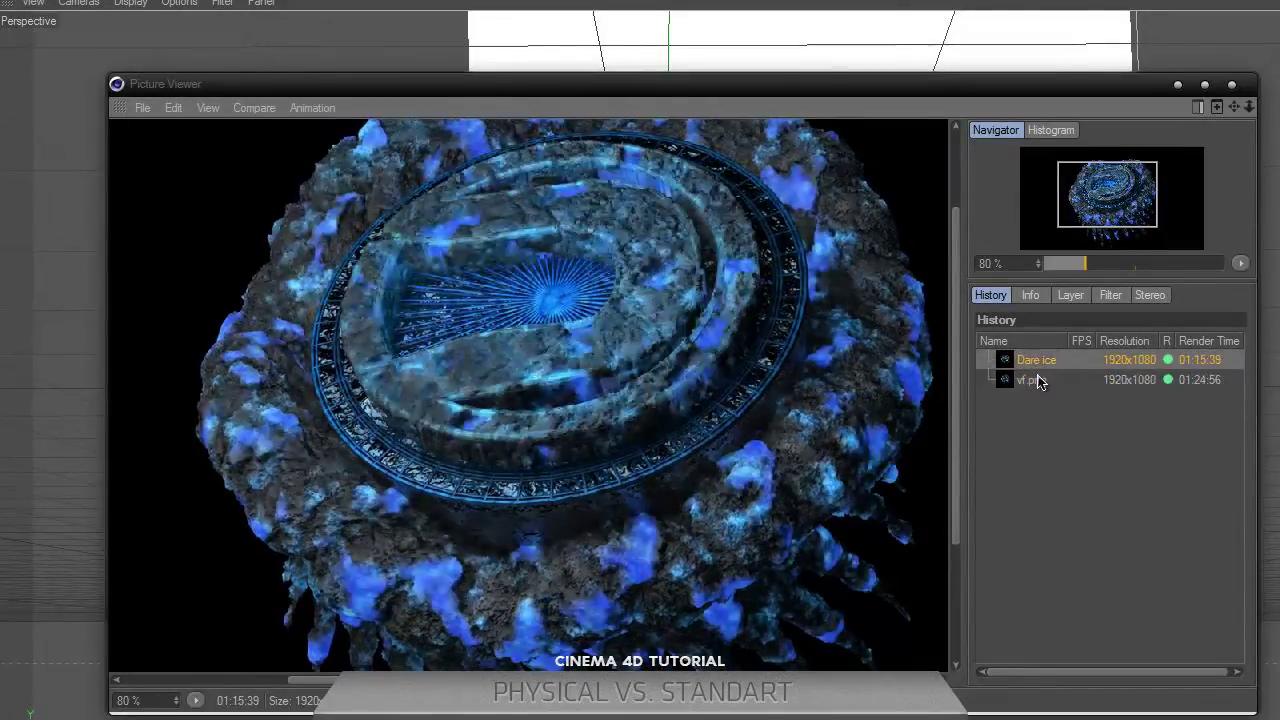
pyautogui.click(1038, 378)
pyautogui.moveTo(753, 370)
pyautogui.mouseDown()
pyautogui.moveTo(731, 380)
pyautogui.moveTo(707, 364)
pyautogui.mouseUp()
pyautogui.click(1047, 363)
pyautogui.moveTo(749, 449); pyautogui.dragTo(750, 396)
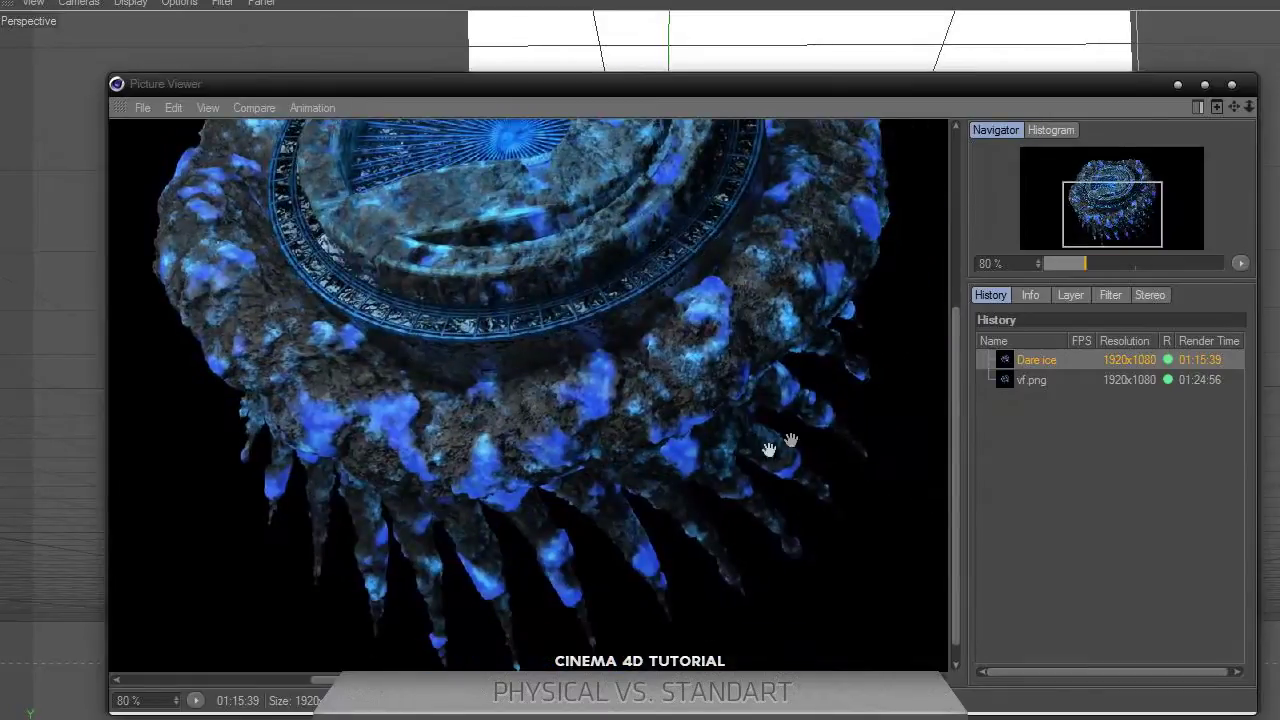
# Examine the lower spikes and the ring around the emblem in both the vf.png and Dare ice renders
pyautogui.click(1017, 384)
pyautogui.click(1020, 364)
pyautogui.moveTo(674, 329); pyautogui.dragTo(729, 431)
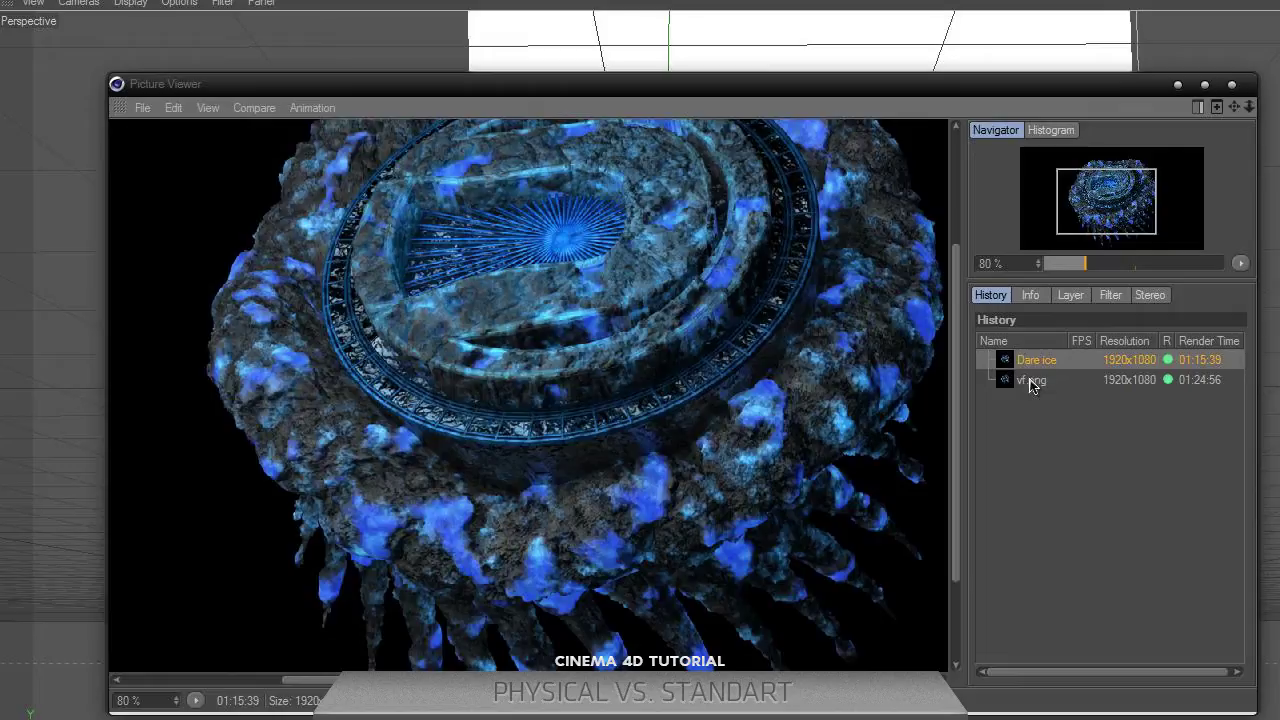
pyautogui.moveTo(752, 340); pyautogui.dragTo(731, 423)
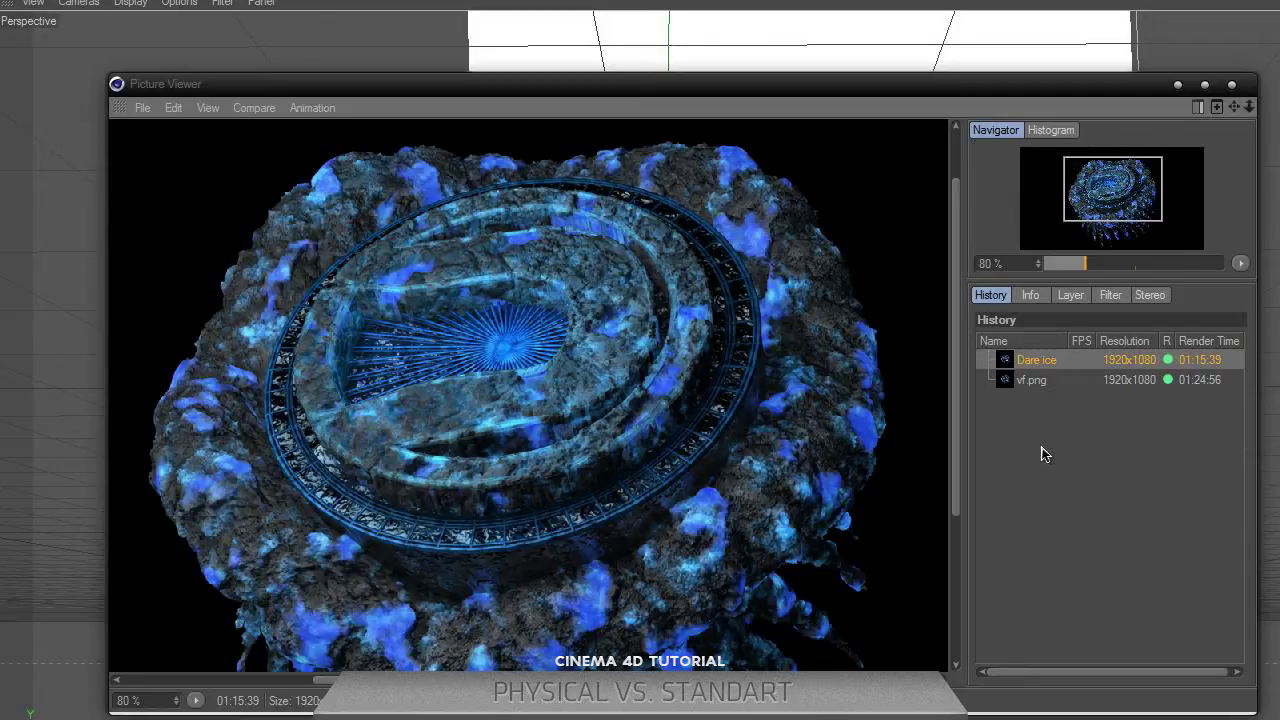
pyautogui.click(1035, 380)
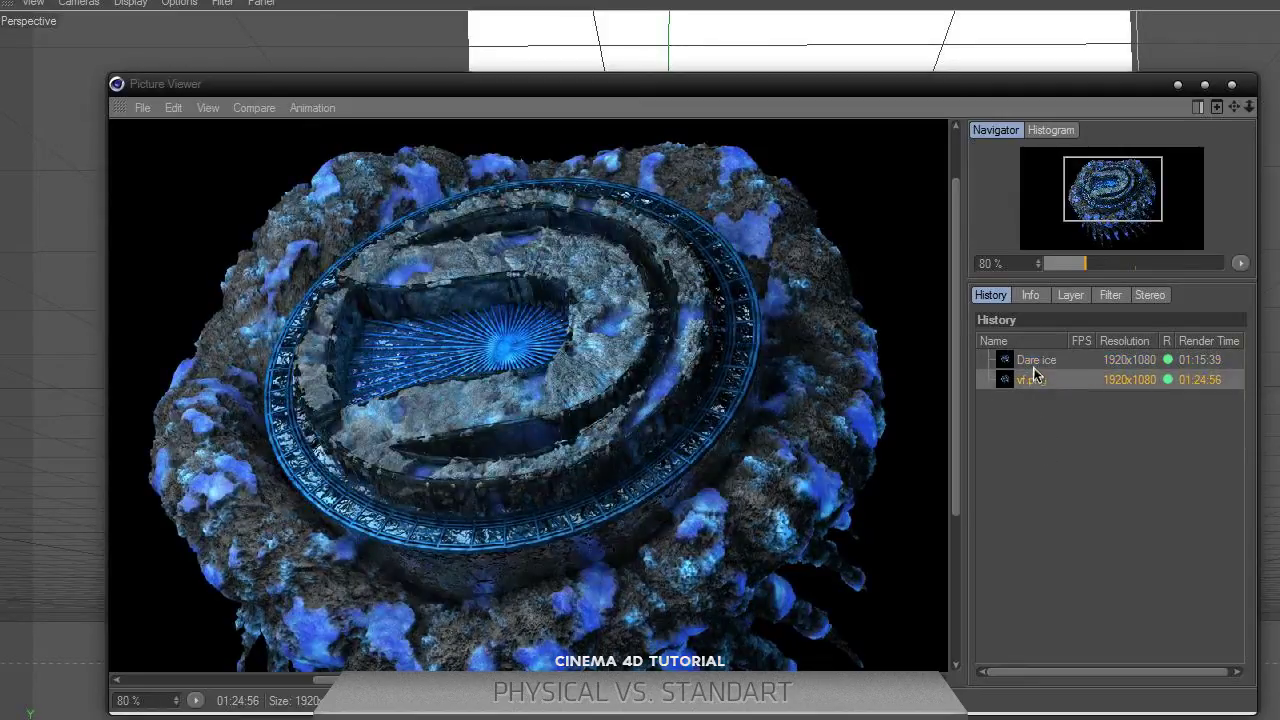
pyautogui.click(1034, 364)
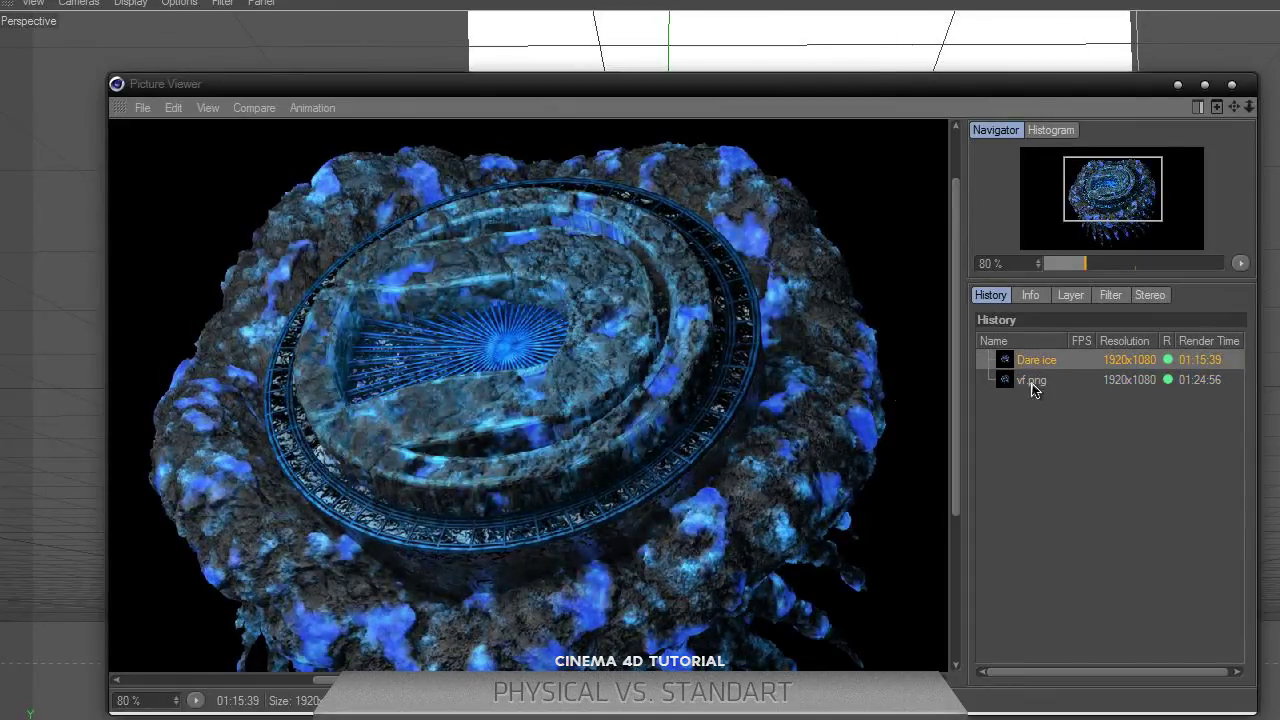
pyautogui.moveTo(737, 438)
pyautogui.mouseDown()
pyautogui.moveTo(746, 420)
pyautogui.moveTo(720, 426)
pyautogui.moveTo(722, 440)
pyautogui.mouseUp()
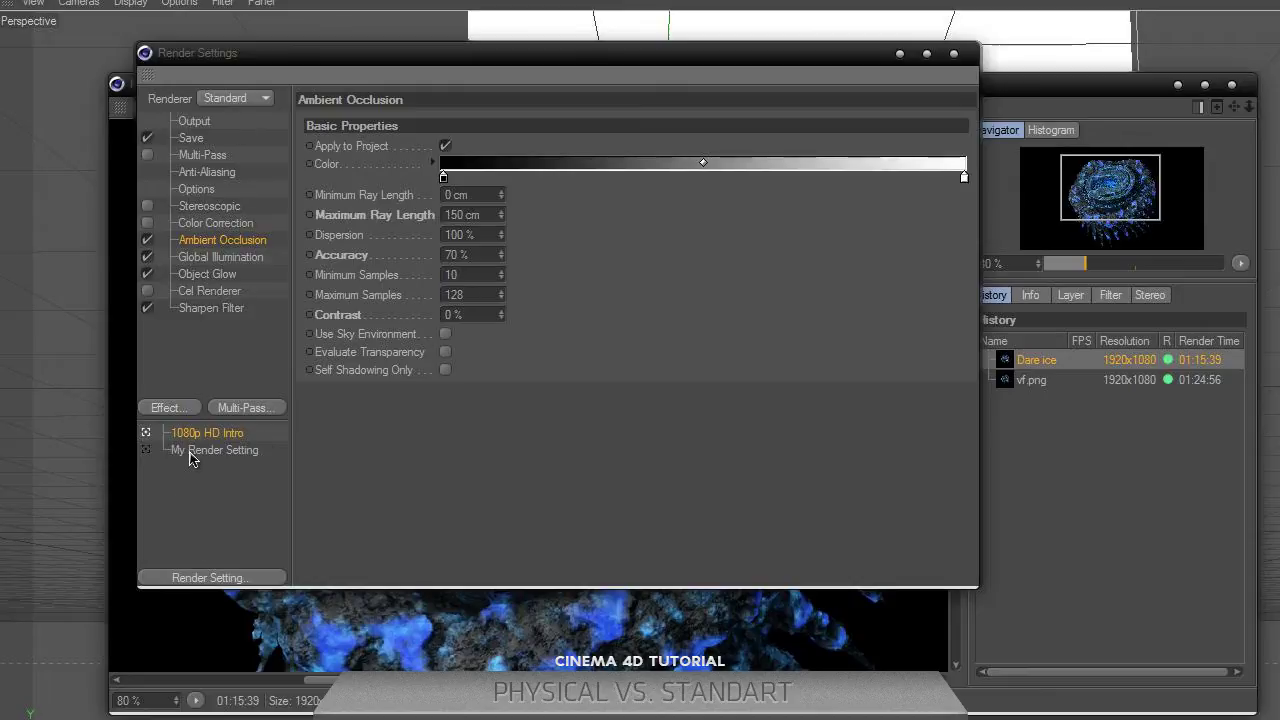
# Switch My Render Setting to the Physical renderer and display its Physical options
pyautogui.click(190, 453)
pyautogui.click(238, 97)
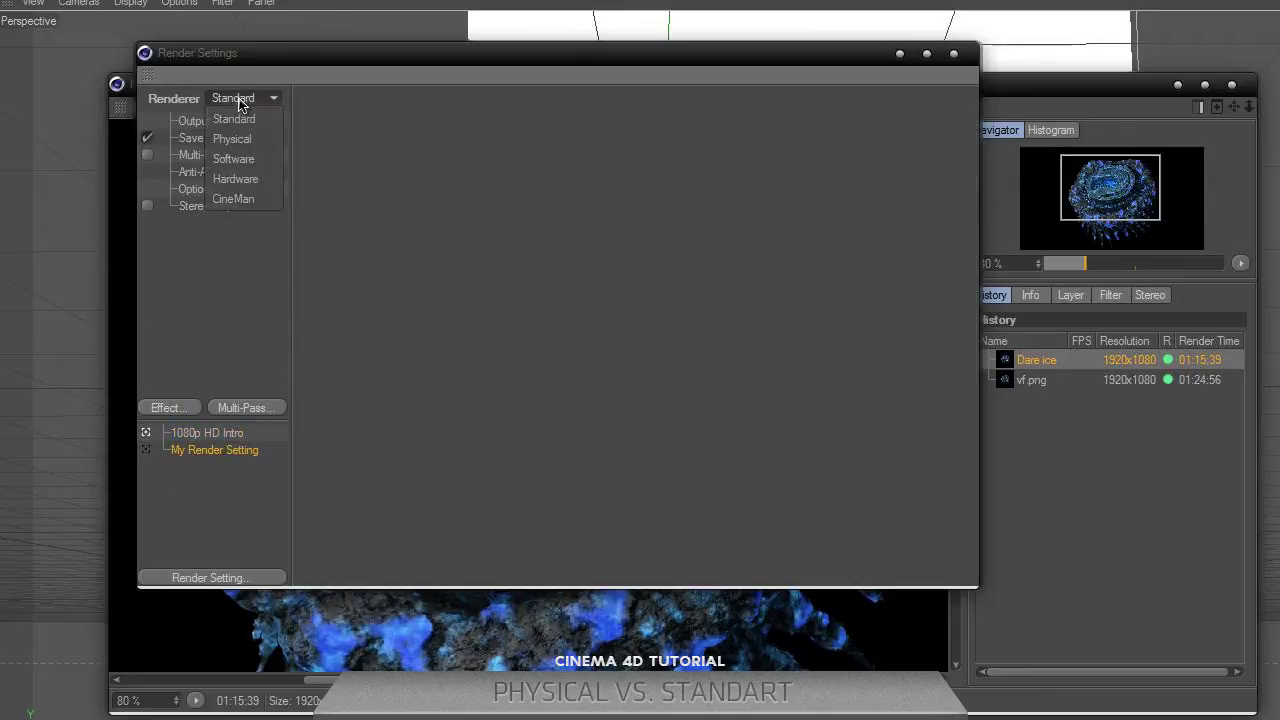
pyautogui.click(250, 134)
pyautogui.click(205, 223)
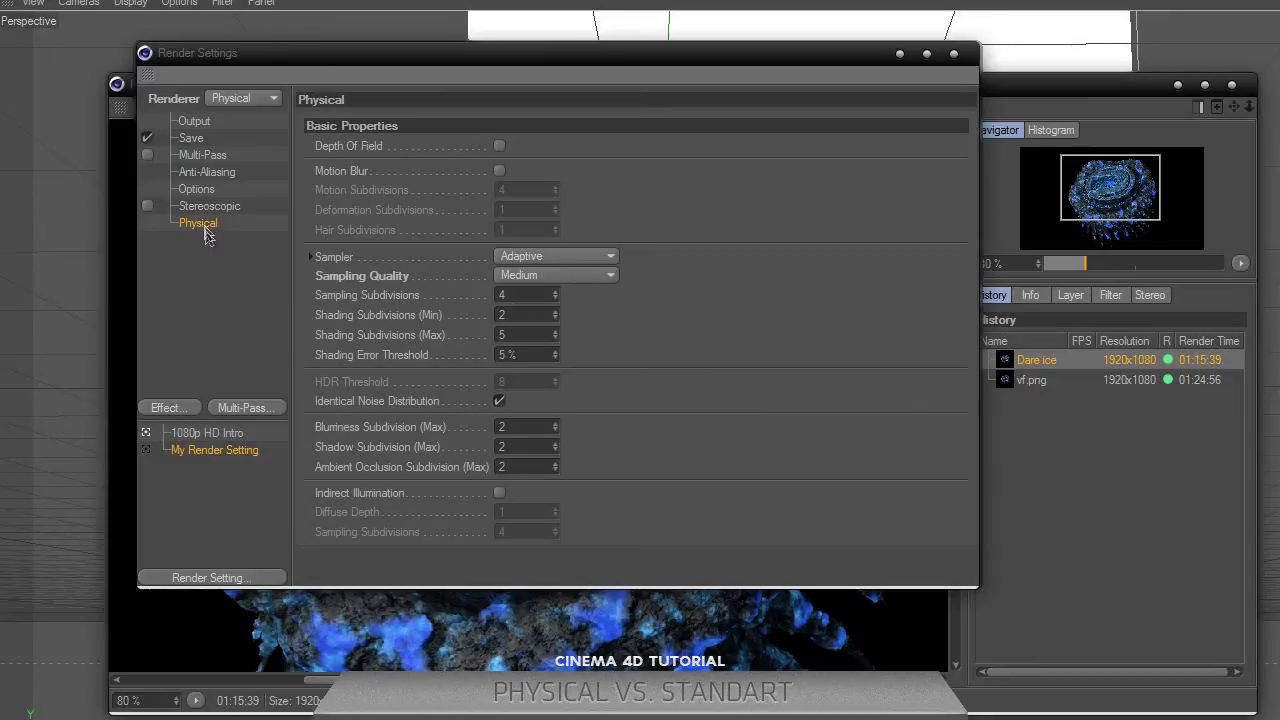
# Review the Save and Output settings of My Render Setting, keep the Physical renderer, and close the render settings
pyautogui.click(192, 140)
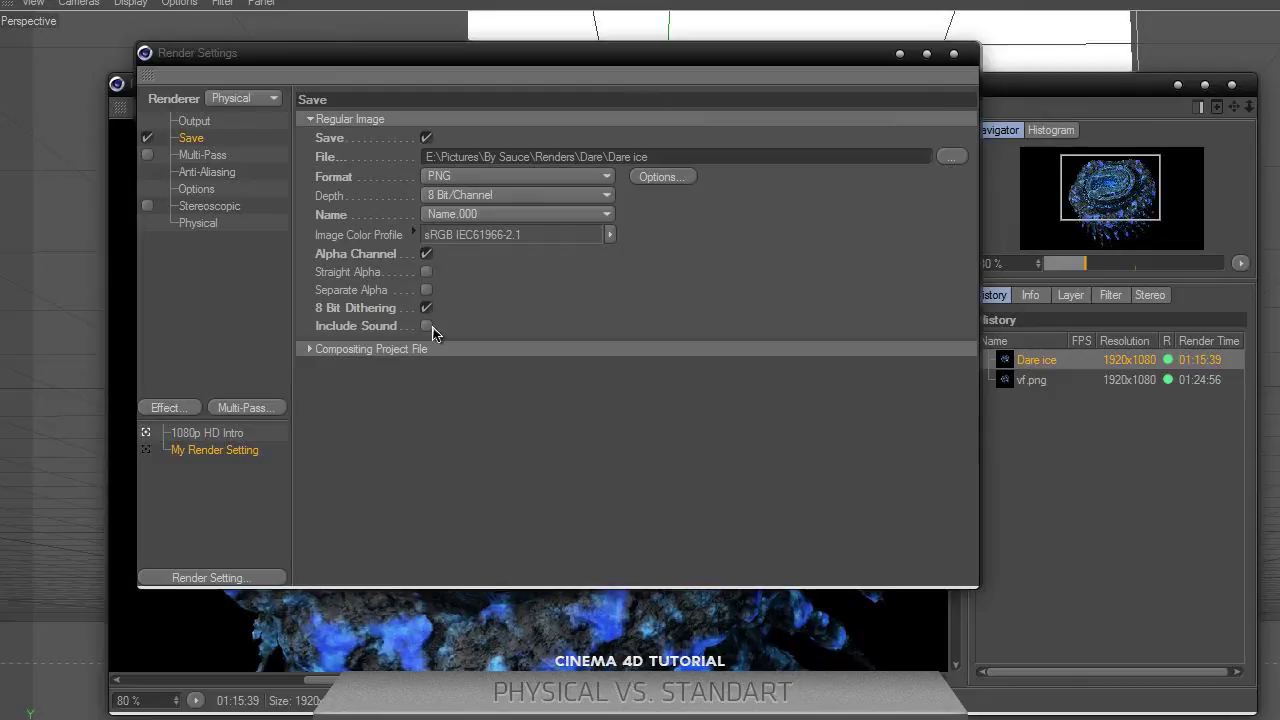
pyautogui.click(188, 126)
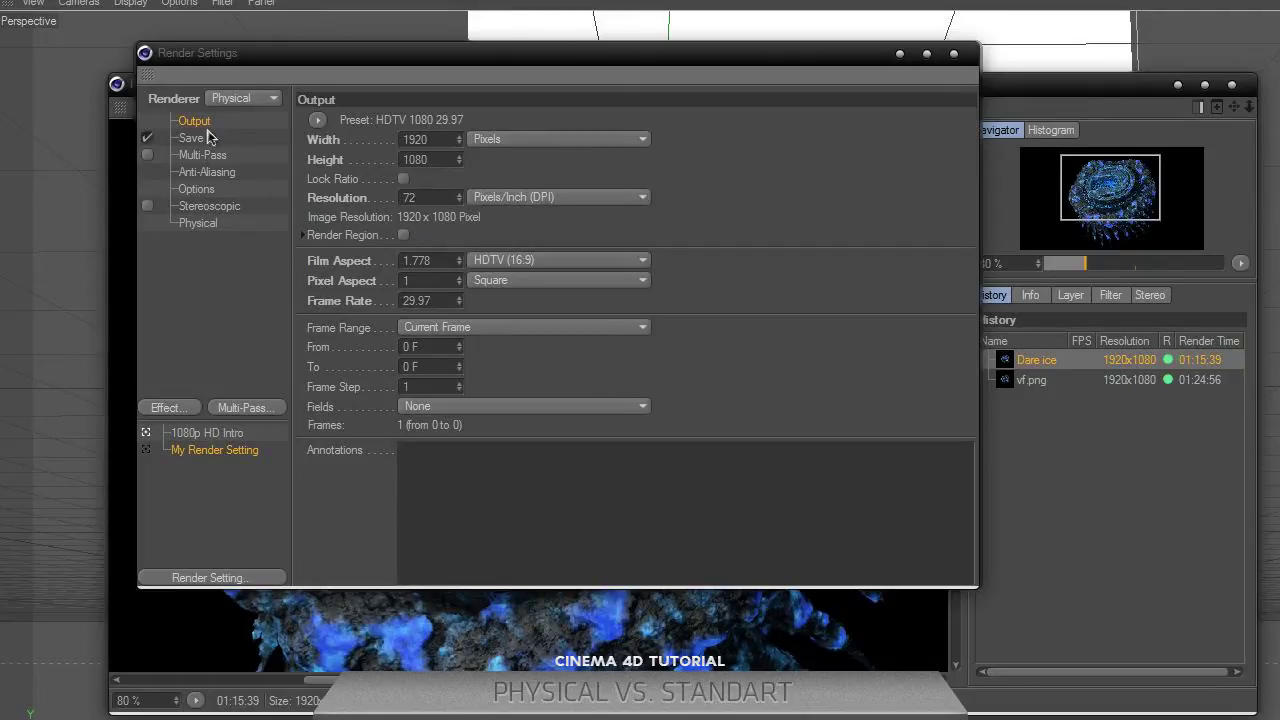
pyautogui.click(236, 100)
pyautogui.click(232, 139)
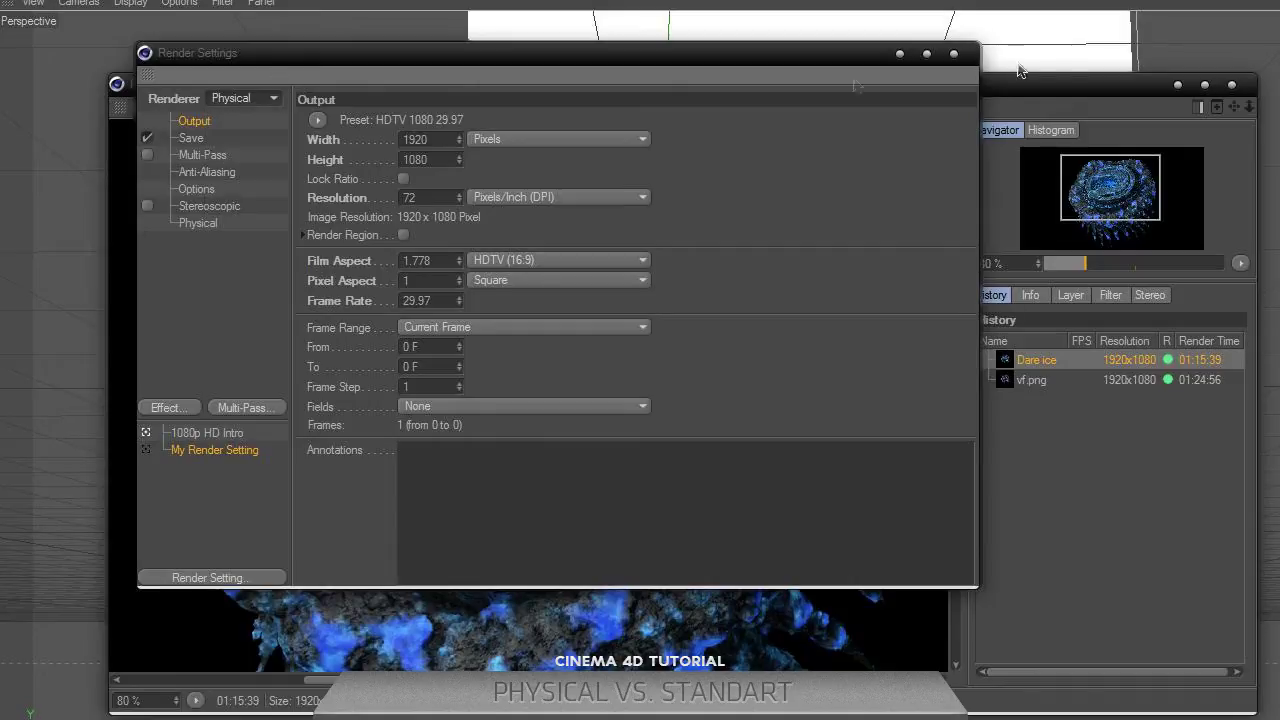
pyautogui.click(954, 53)
# Compare the vf.png render with the Dare ice render again, ending on Dare ice
pyautogui.click(1024, 384)
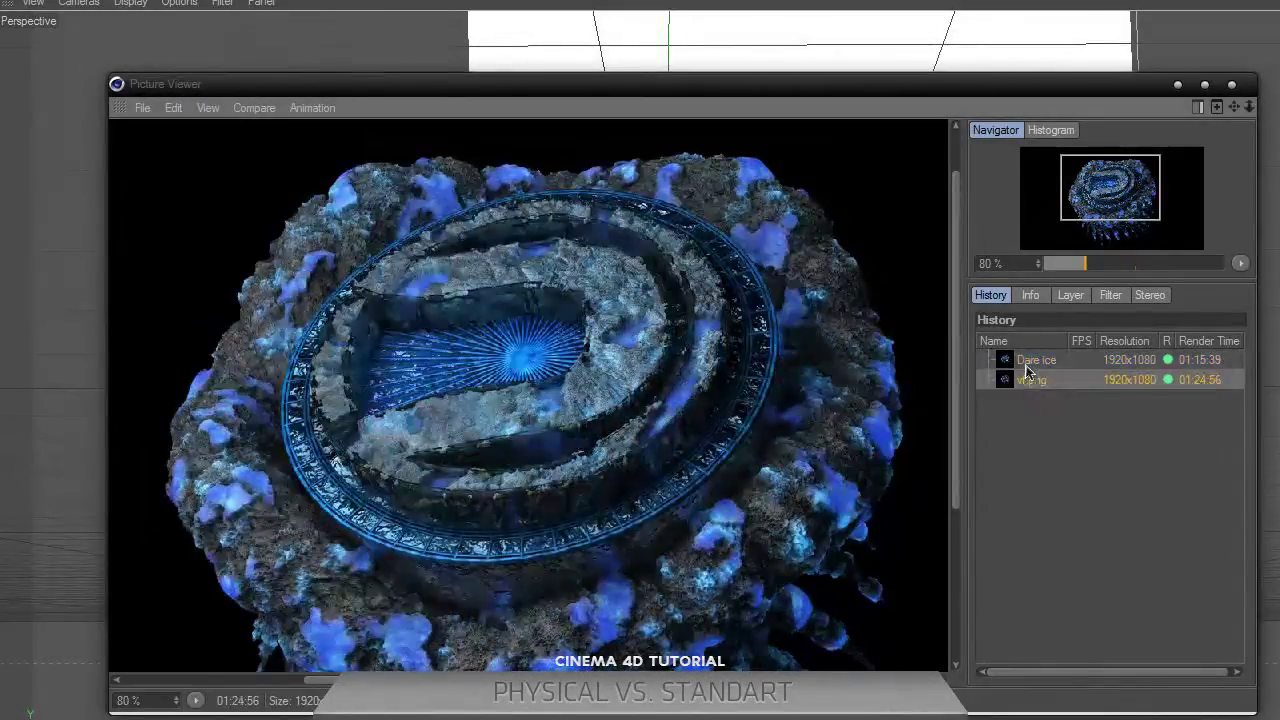
pyautogui.click(1029, 364)
pyautogui.moveTo(717, 450); pyautogui.dragTo(731, 408)
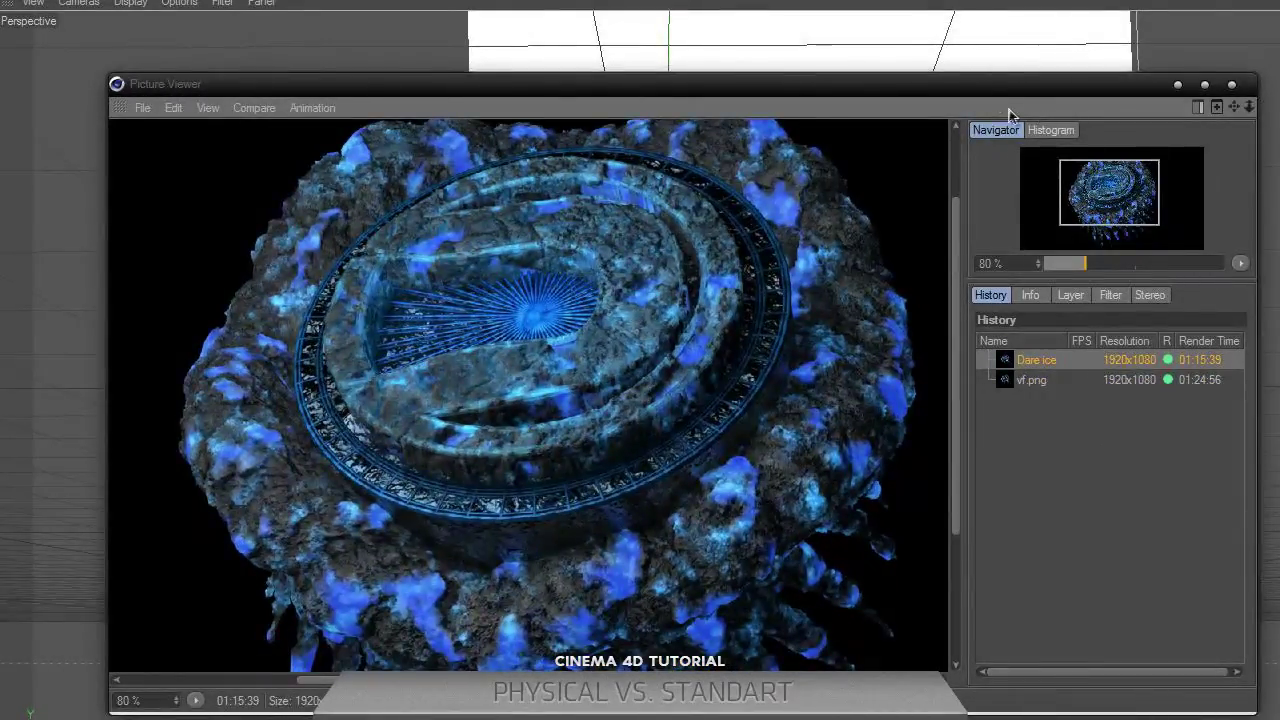
# Reposition and enlarge the Picture Viewer to fill the screen, with the Dare ice render framed at 80 % zoom
pyautogui.moveTo(995, 88); pyautogui.dragTo(893, 21)
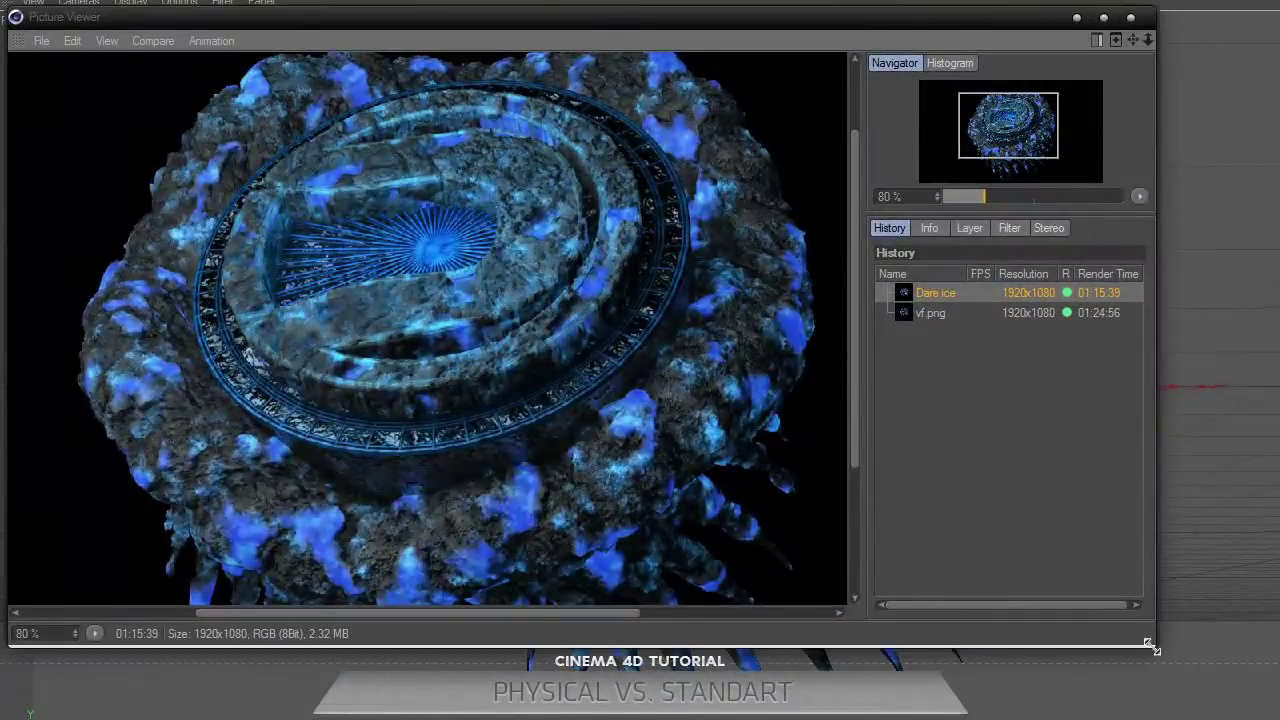
pyautogui.moveTo(1155, 648); pyautogui.dragTo(1267, 713)
pyautogui.scroll(-1, 503, 436)
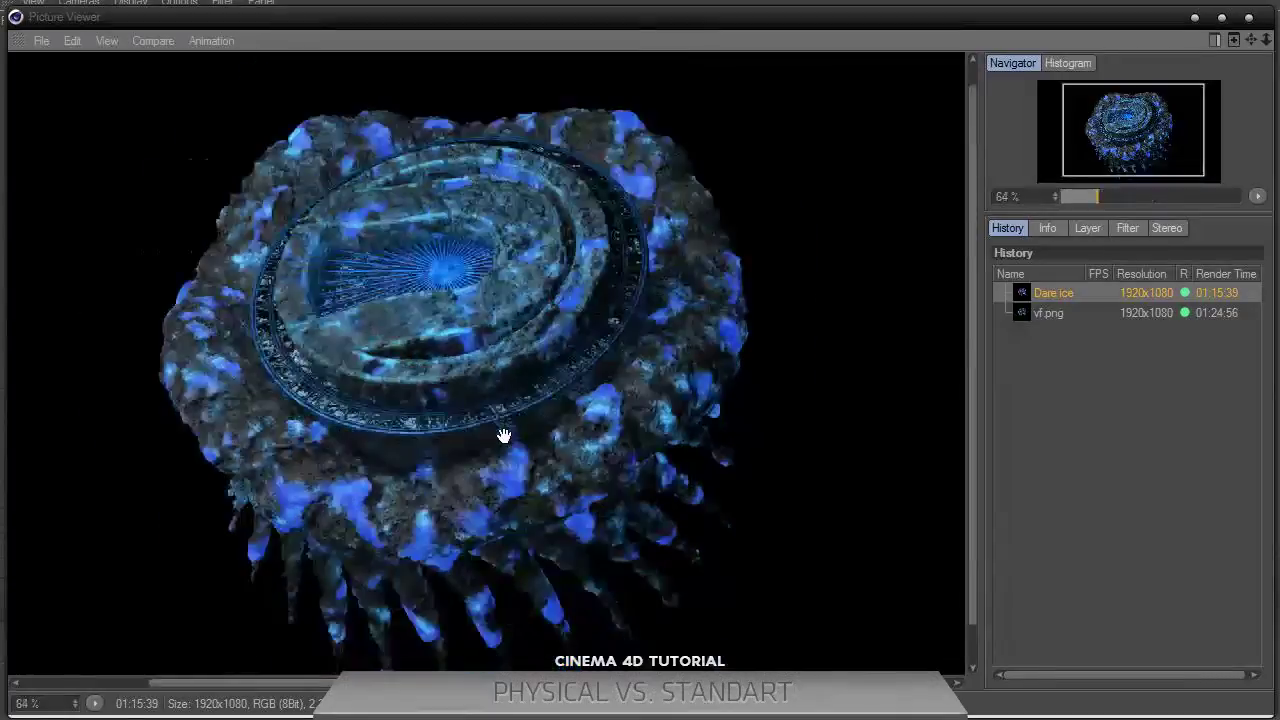
pyautogui.scroll(1, 600, 430)
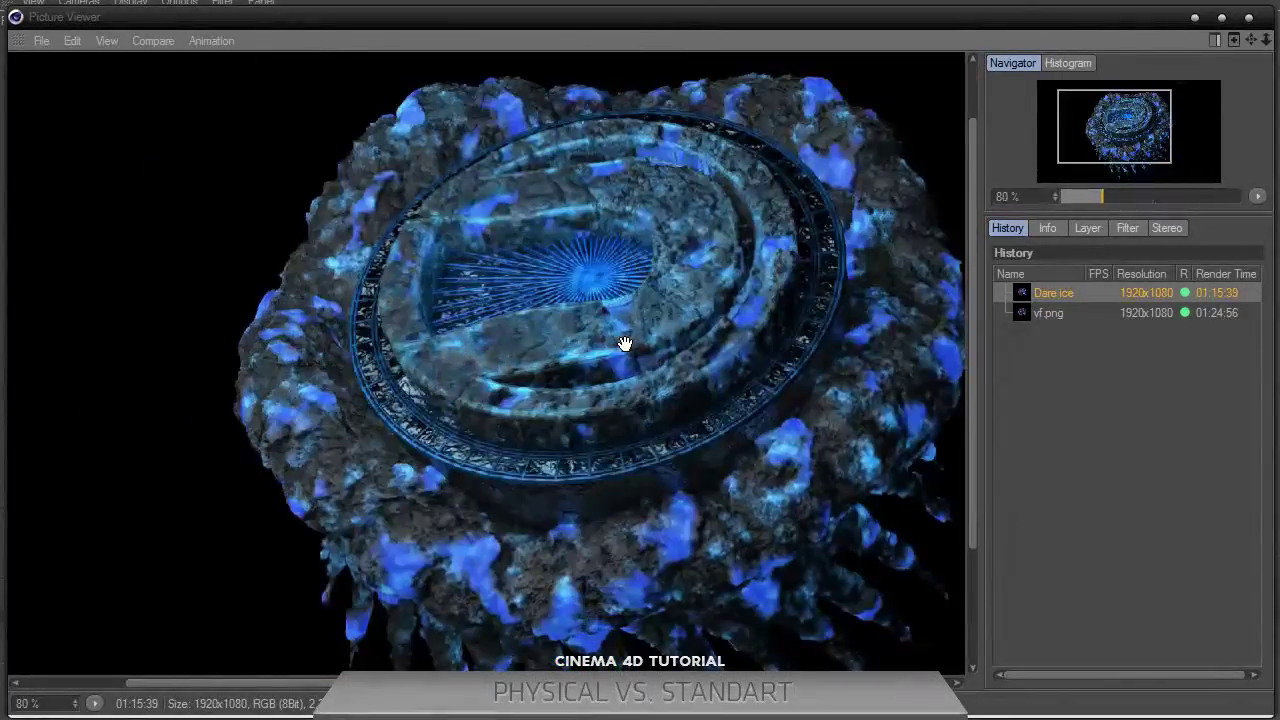
pyautogui.moveTo(654, 366); pyautogui.dragTo(643, 351)
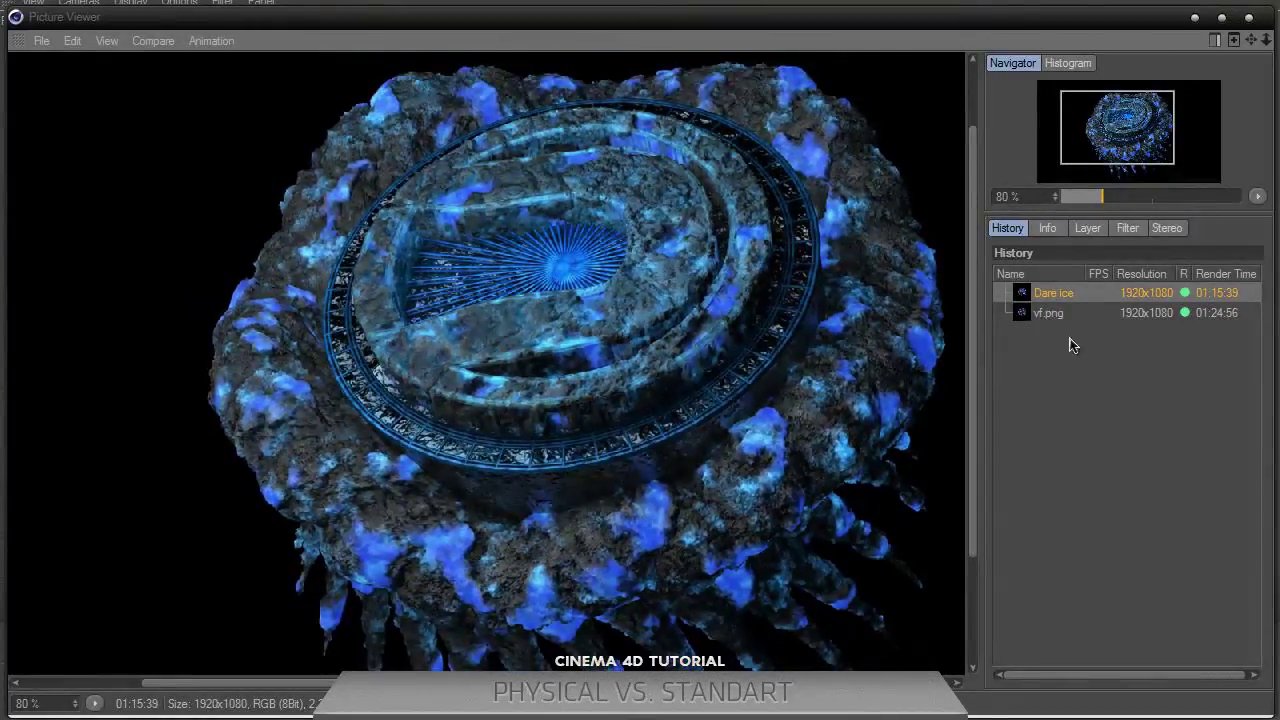
# Alternate between the vf.png and Dare ice renders in the enlarged viewer, ending on vf.png, and minimize the Picture Viewer
pyautogui.click(1048, 313)
pyautogui.click(1053, 292)
pyautogui.click(1044, 313)
pyautogui.click(1041, 296)
pyautogui.click(1048, 318)
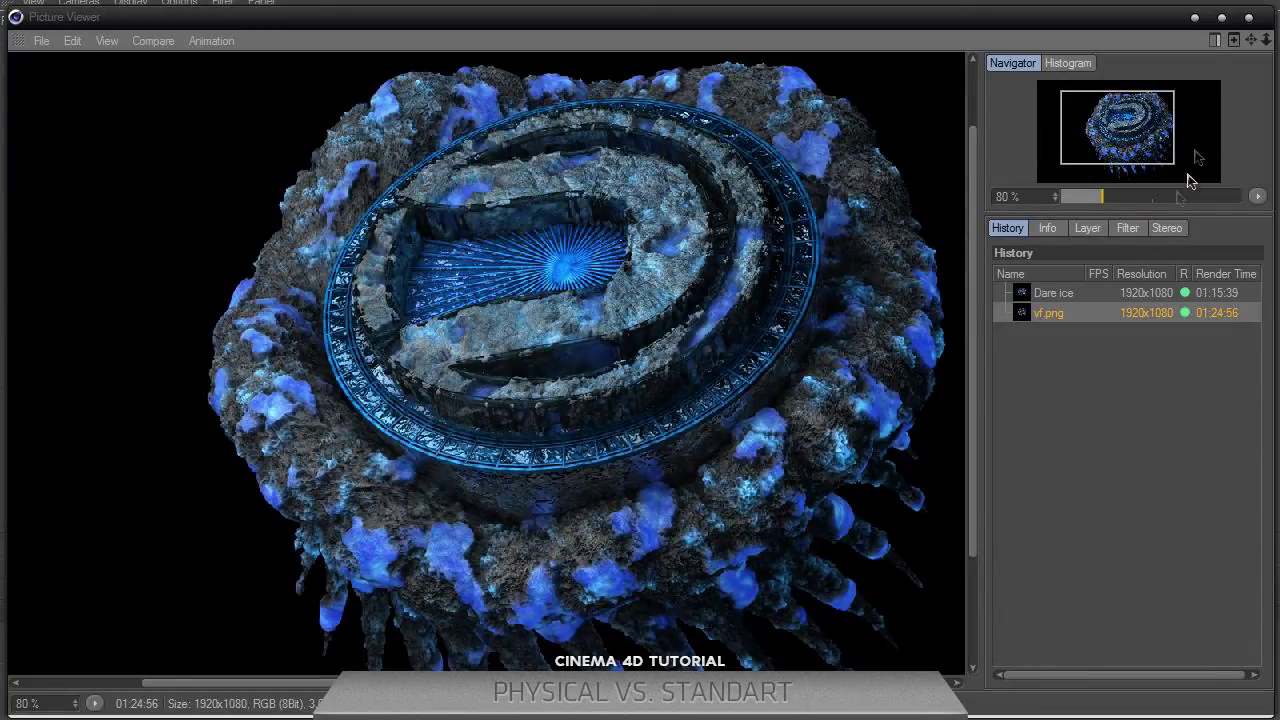
pyautogui.click(1194, 18)
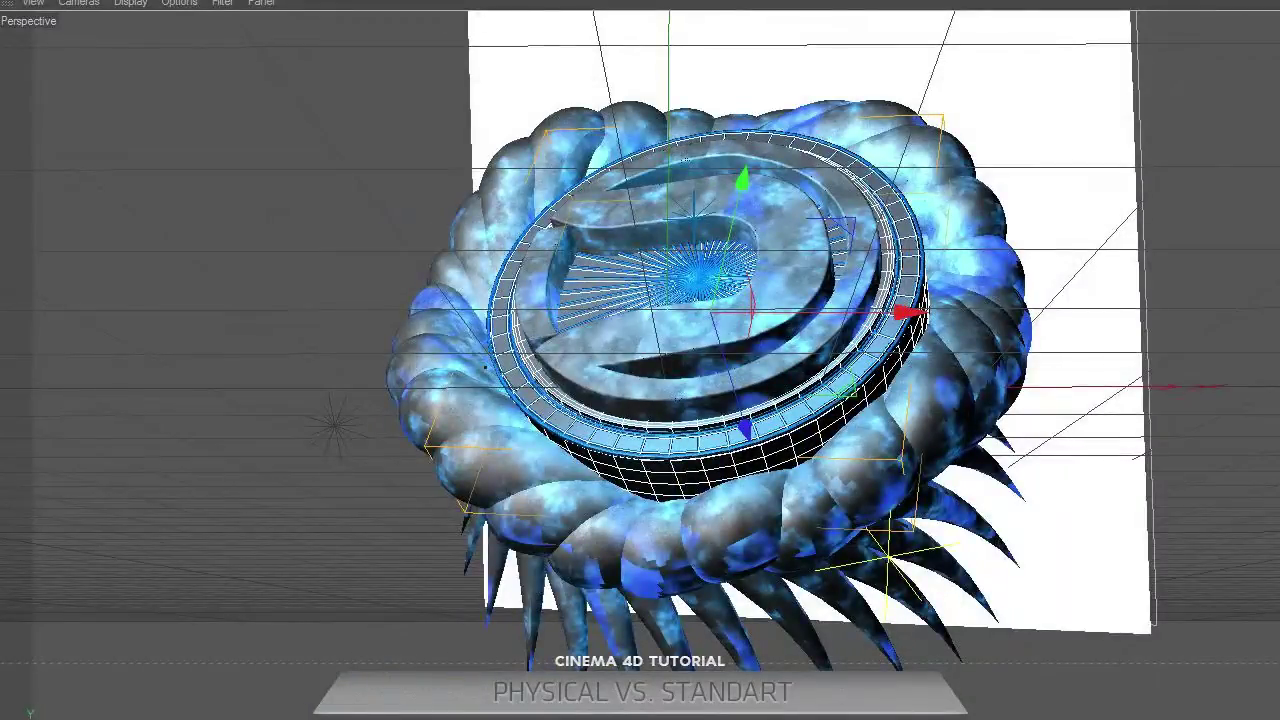
# Open the render settings and examine the Ambient Occlusion properties of the 1080p HD Intro preset
pyautogui.hotkey('ctrl', 'b')
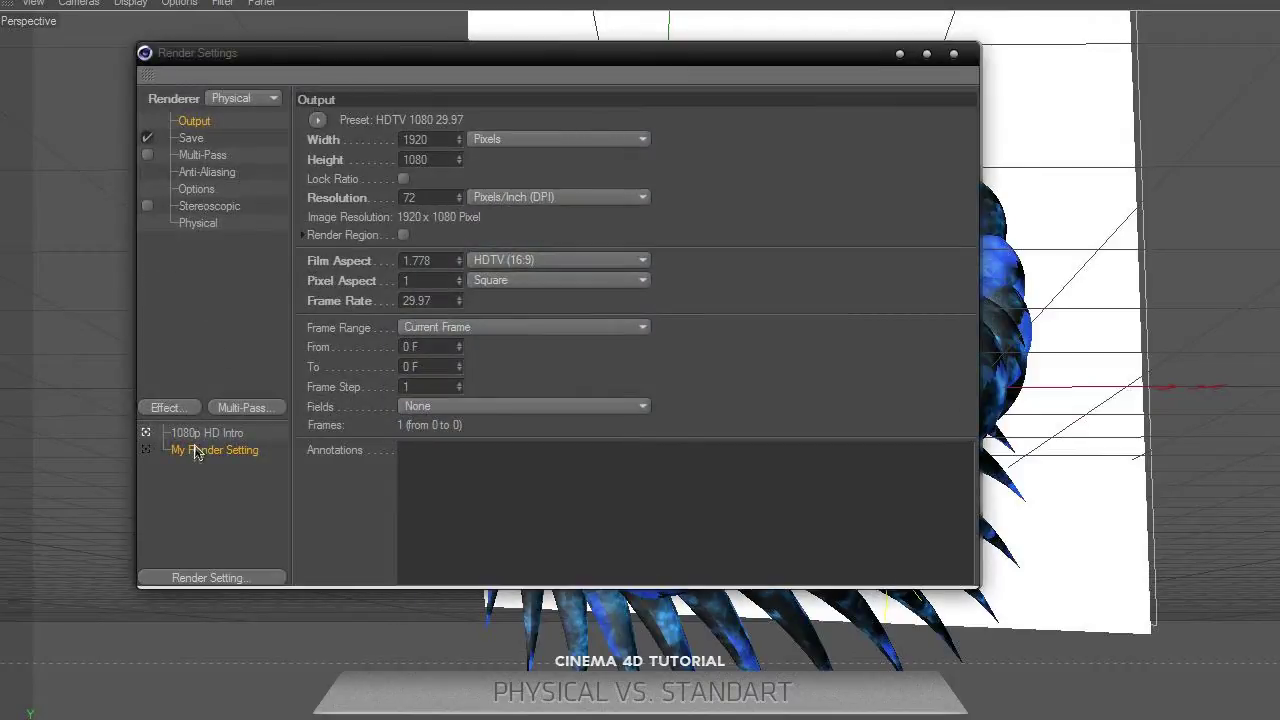
pyautogui.click(197, 436)
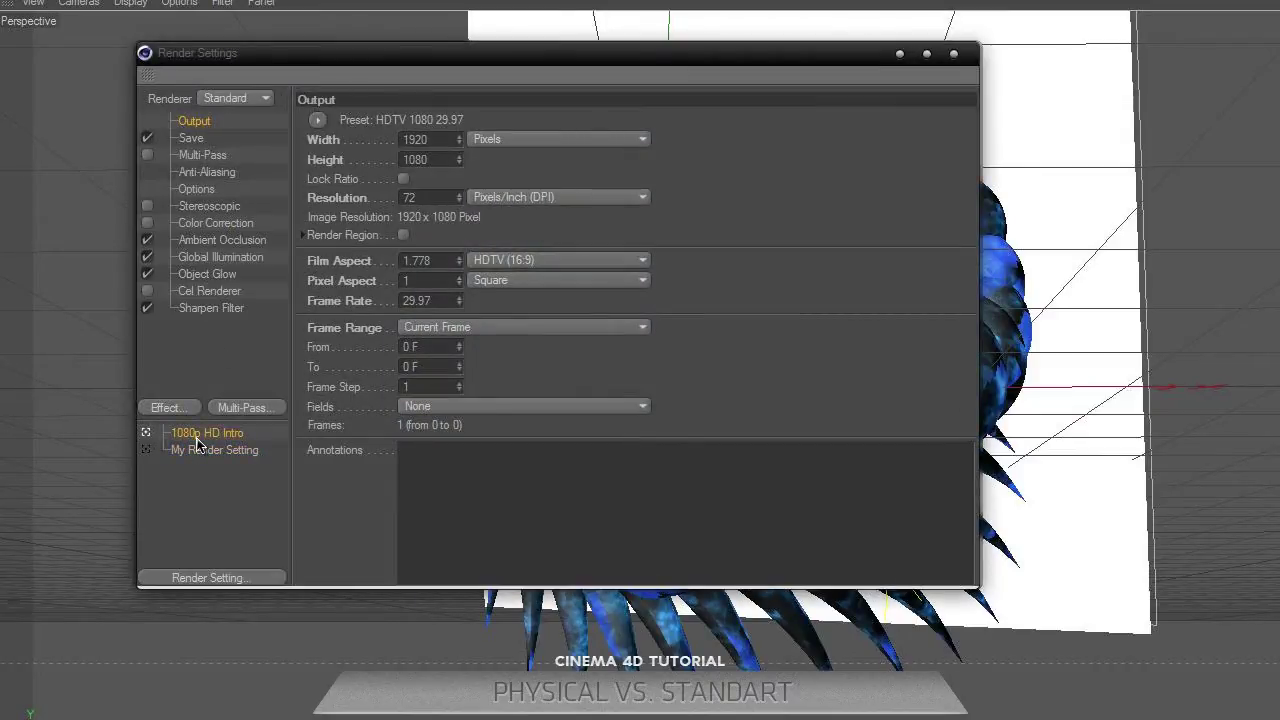
pyautogui.click(206, 243)
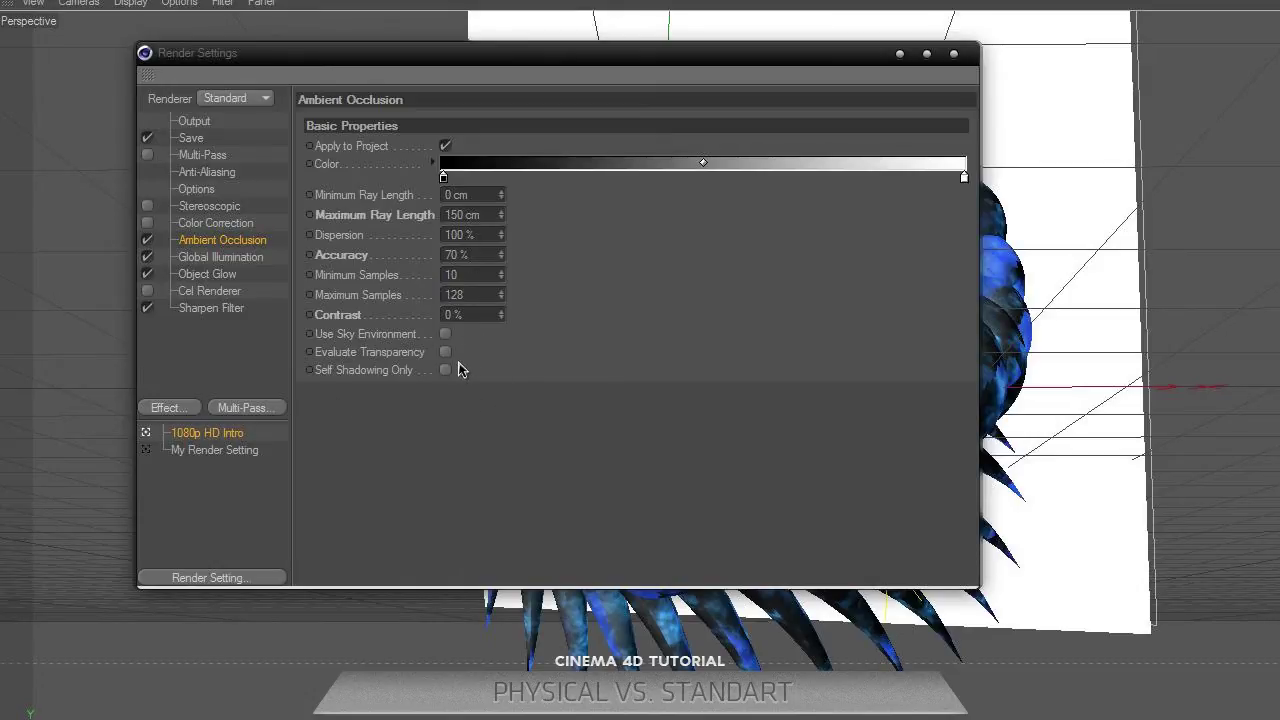
# Review the Global Illumination general, irradiance cache, cache file and detail settings, and toggle the Hide Prepass option
pyautogui.click(202, 259)
pyautogui.click(377, 129)
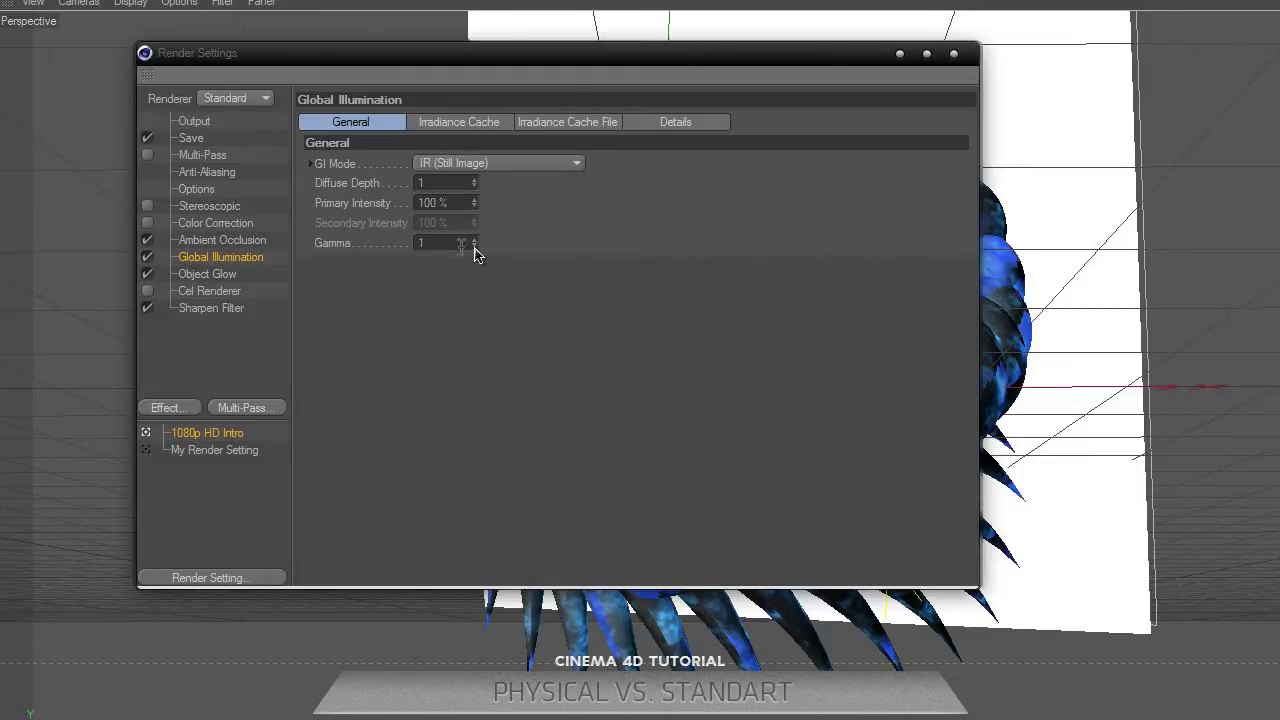
pyautogui.click(456, 122)
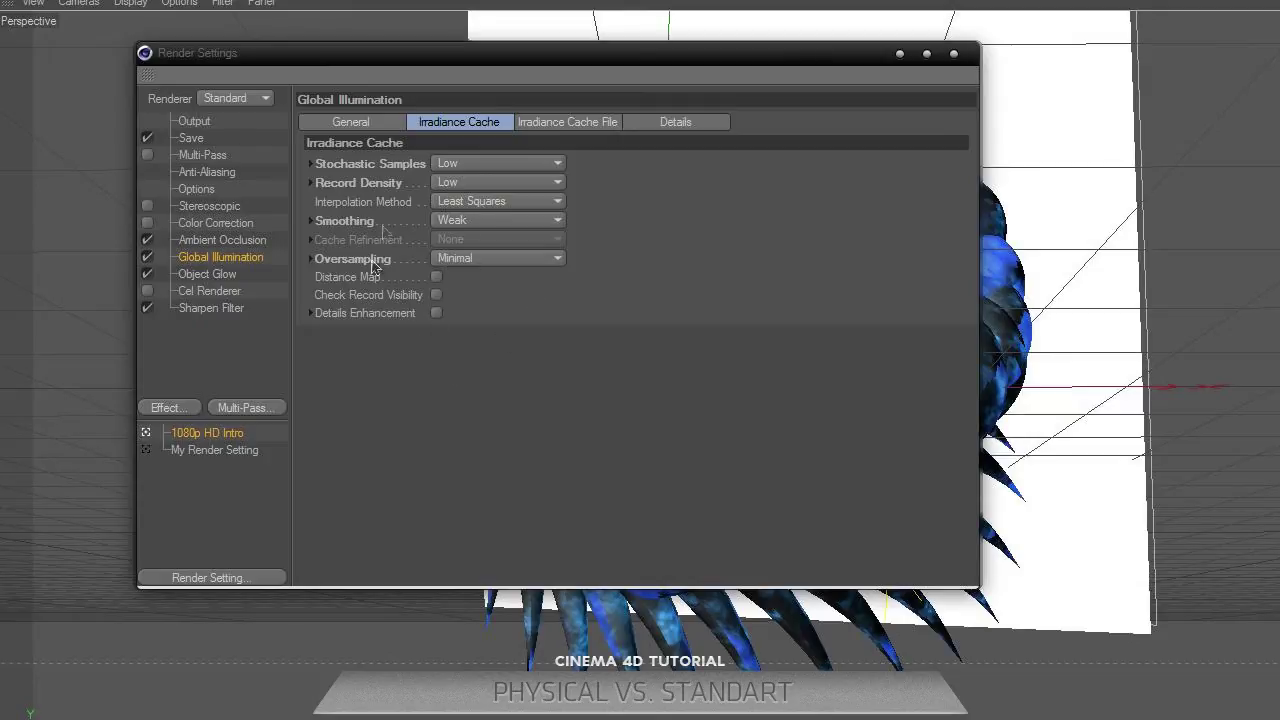
pyautogui.click(567, 124)
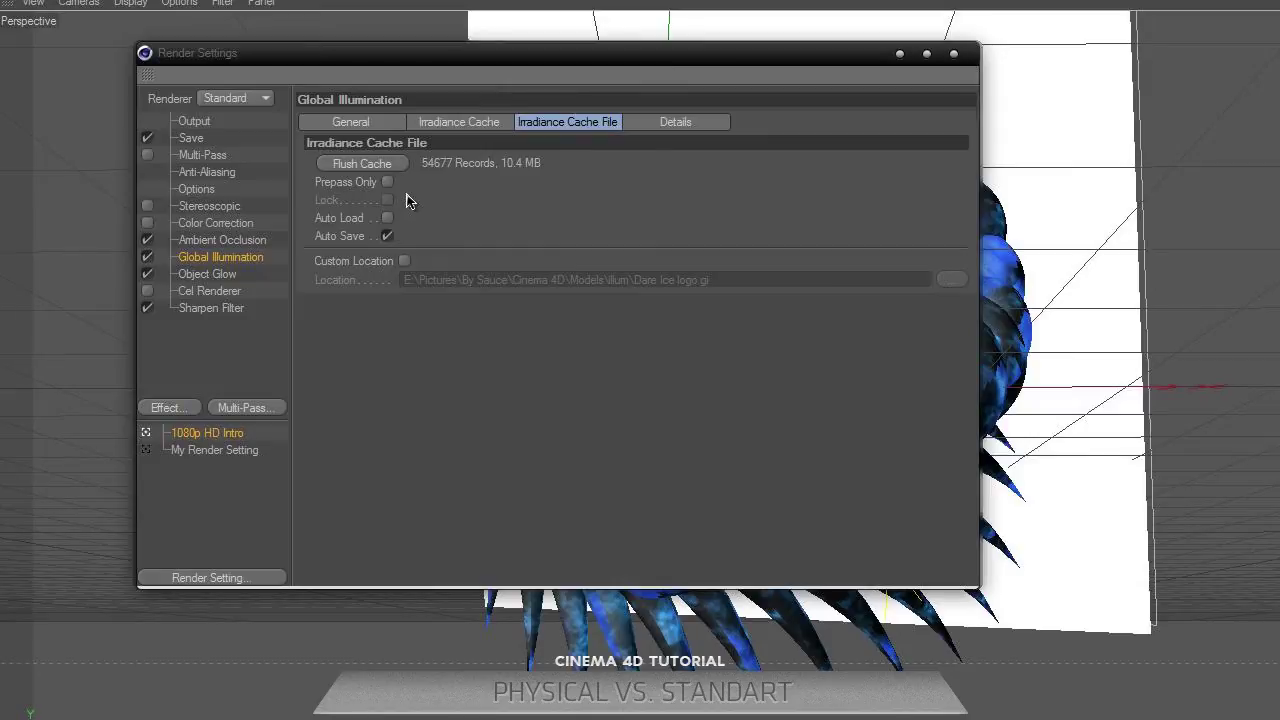
pyautogui.click(662, 127)
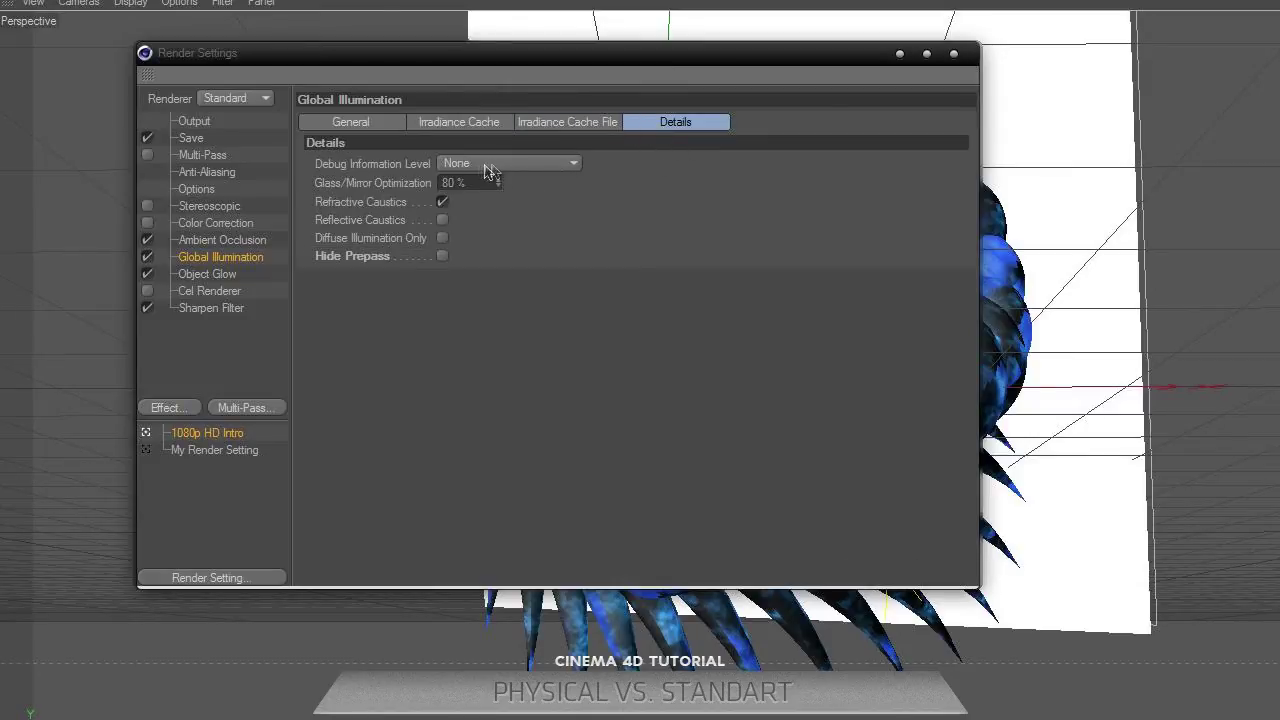
pyautogui.click(442, 257)
# Review the Object Glow and Sharpen Filter settings of the 1080p HD Intro preset and close the render settings
pyautogui.click(200, 280)
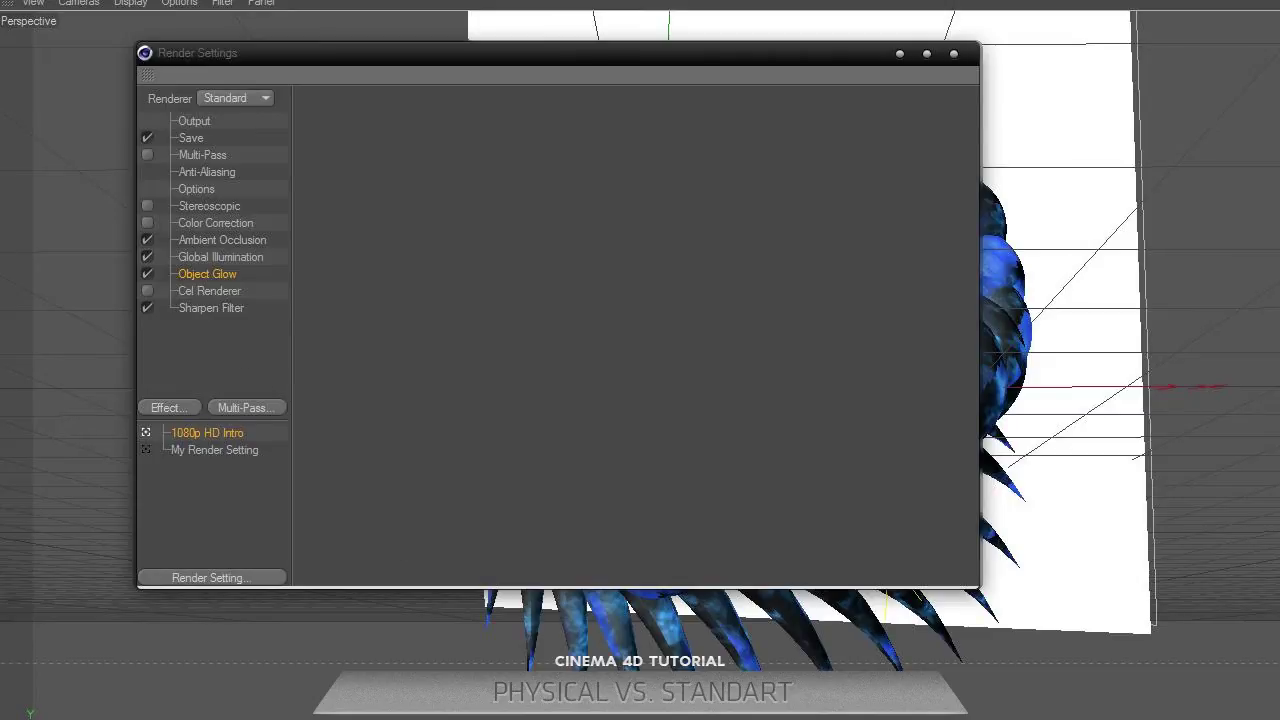
pyautogui.click(212, 310)
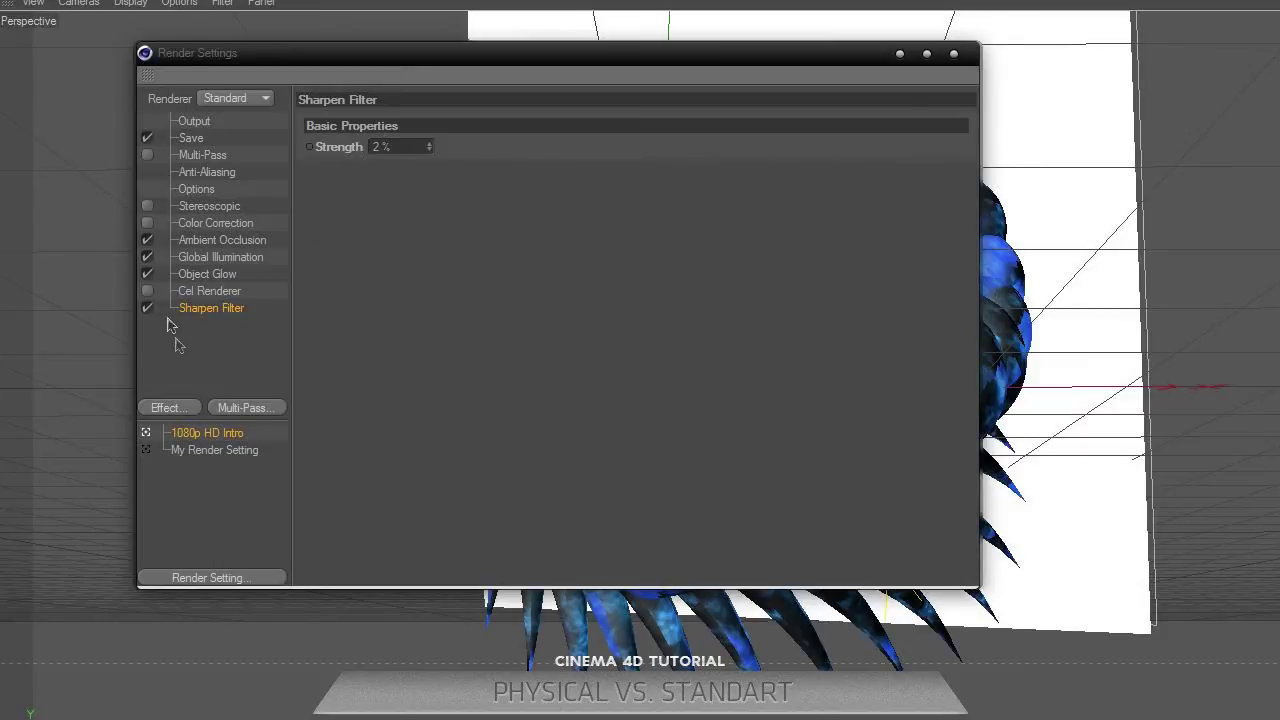
pyautogui.click(954, 54)
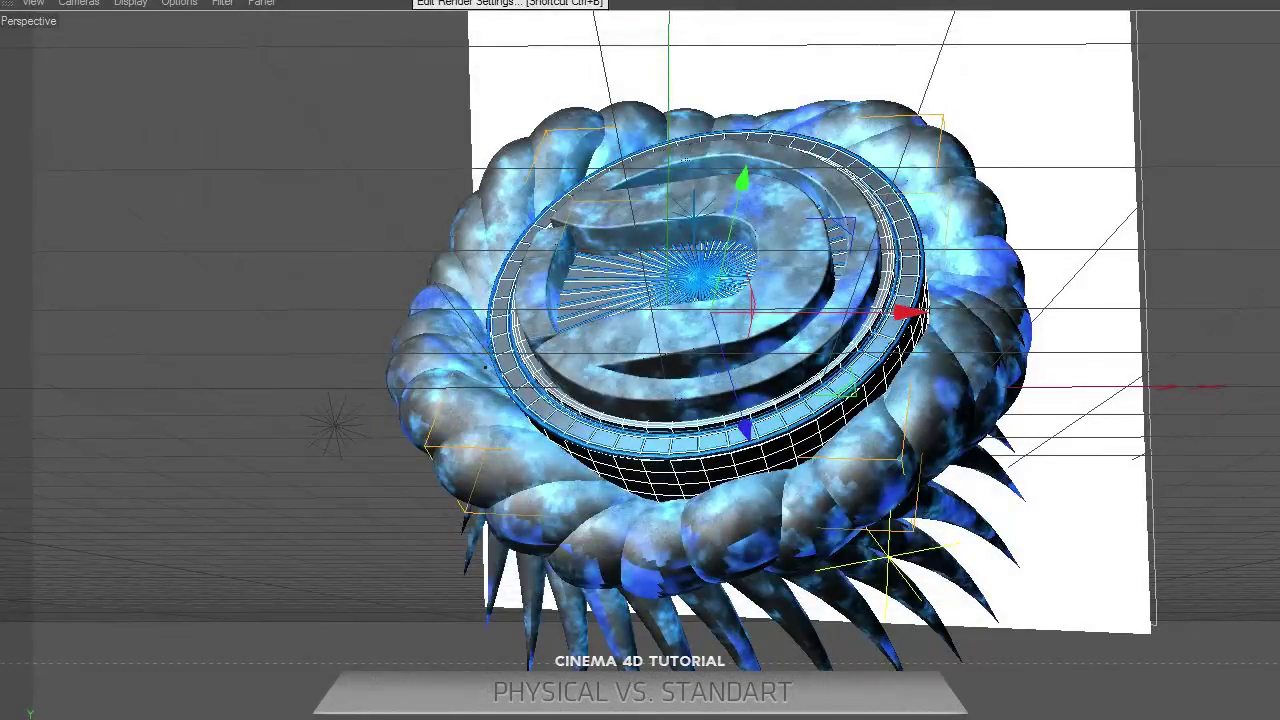
pyautogui.click(420, 2)
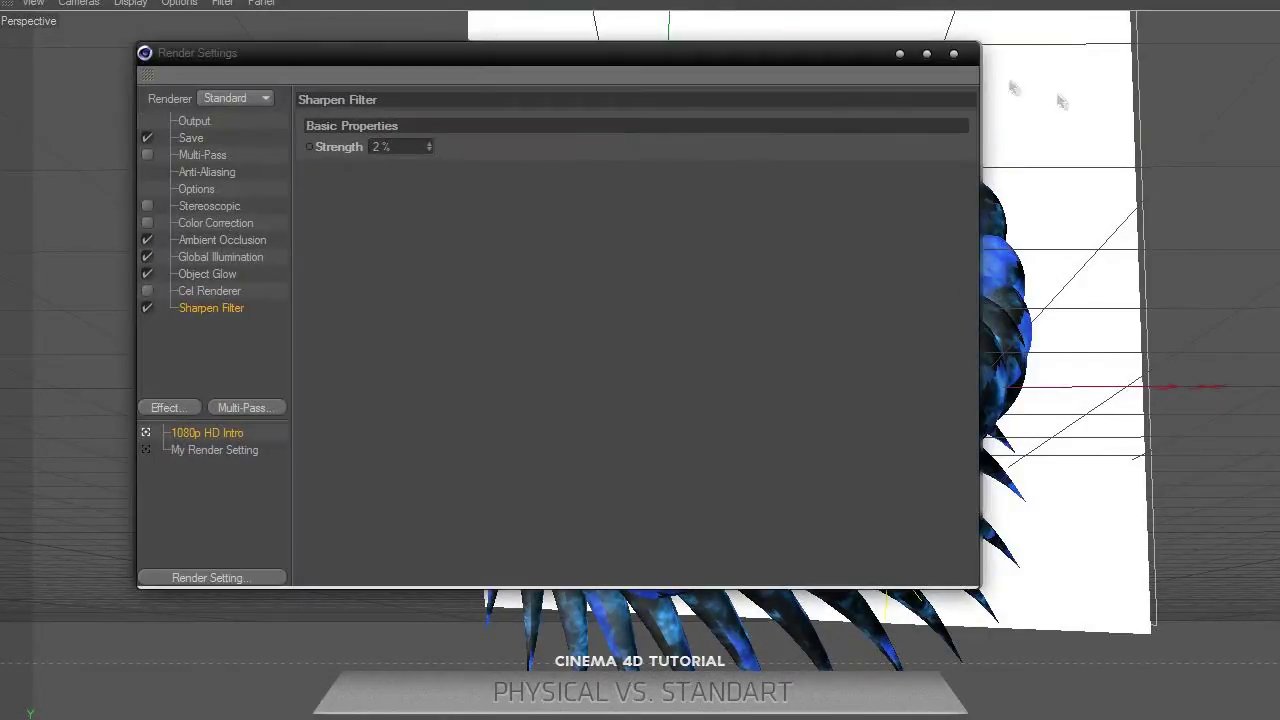
pyautogui.click(968, 55)
# Reopen the Picture Viewer, reposition its window and bring the logo in the Dare ice render into view
pyautogui.click(605, 2)
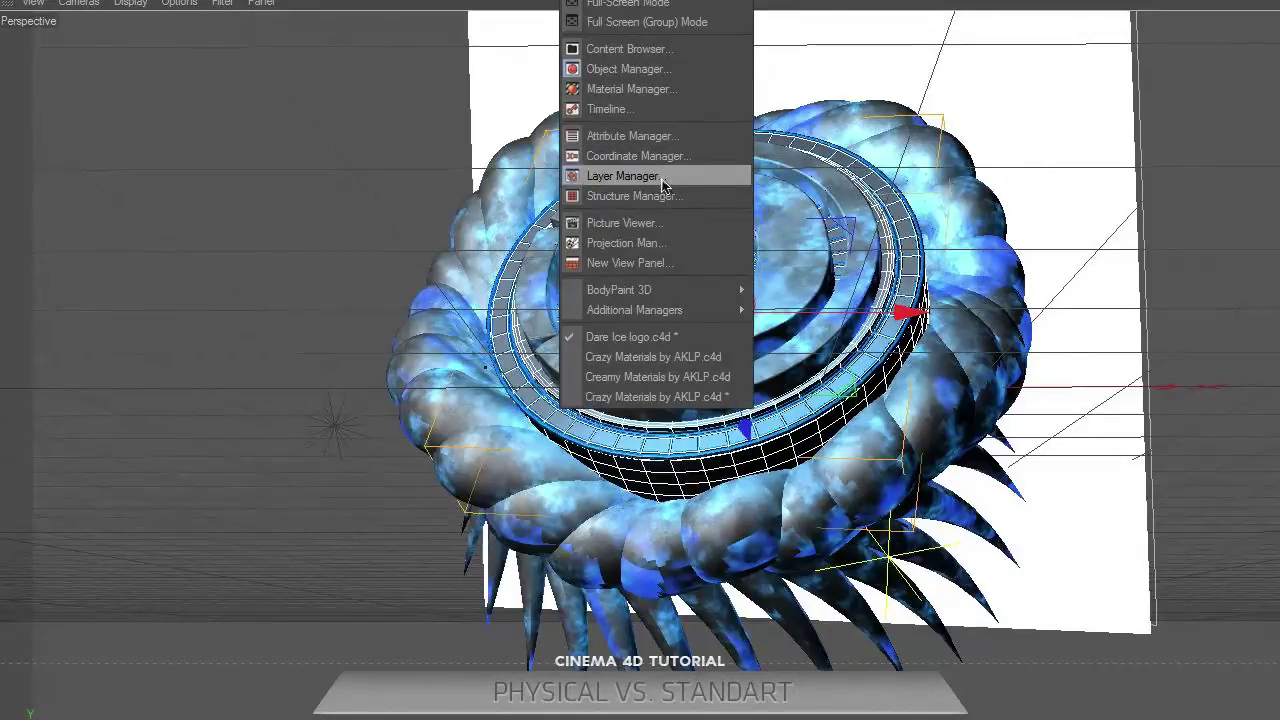
pyautogui.click(666, 229)
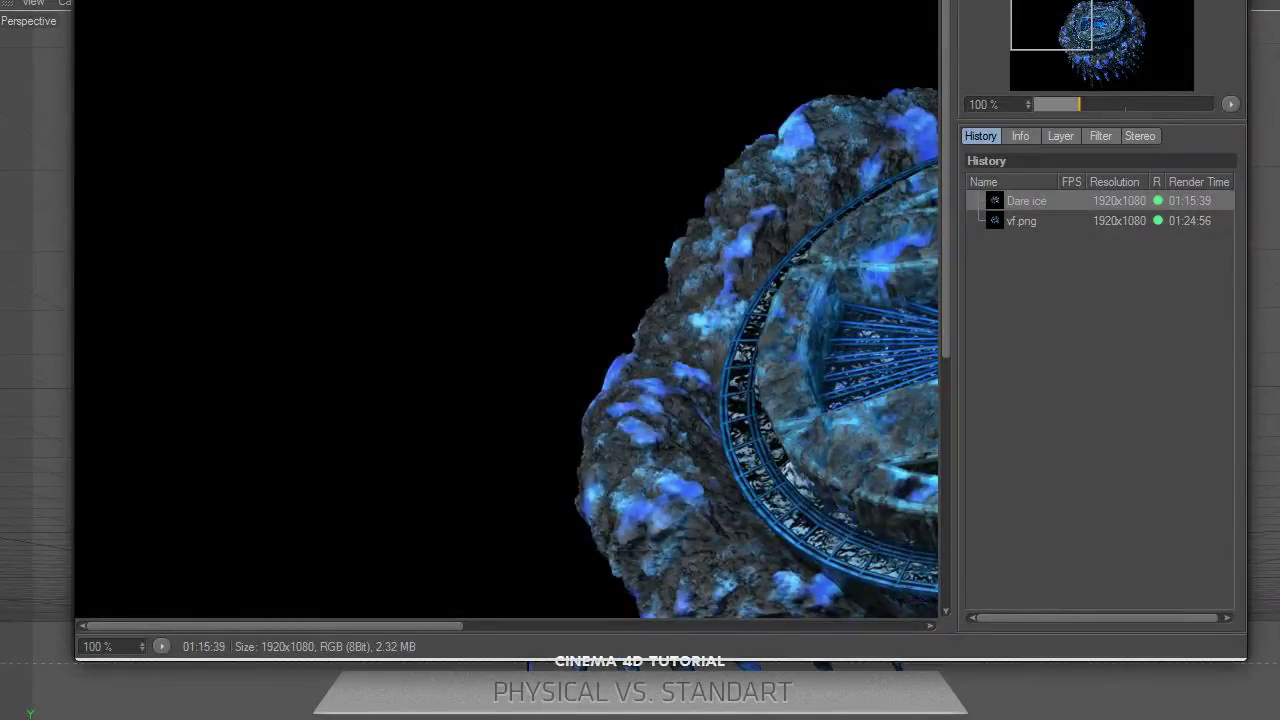
pyautogui.moveTo(820, 1); pyautogui.dragTo(760, 27)
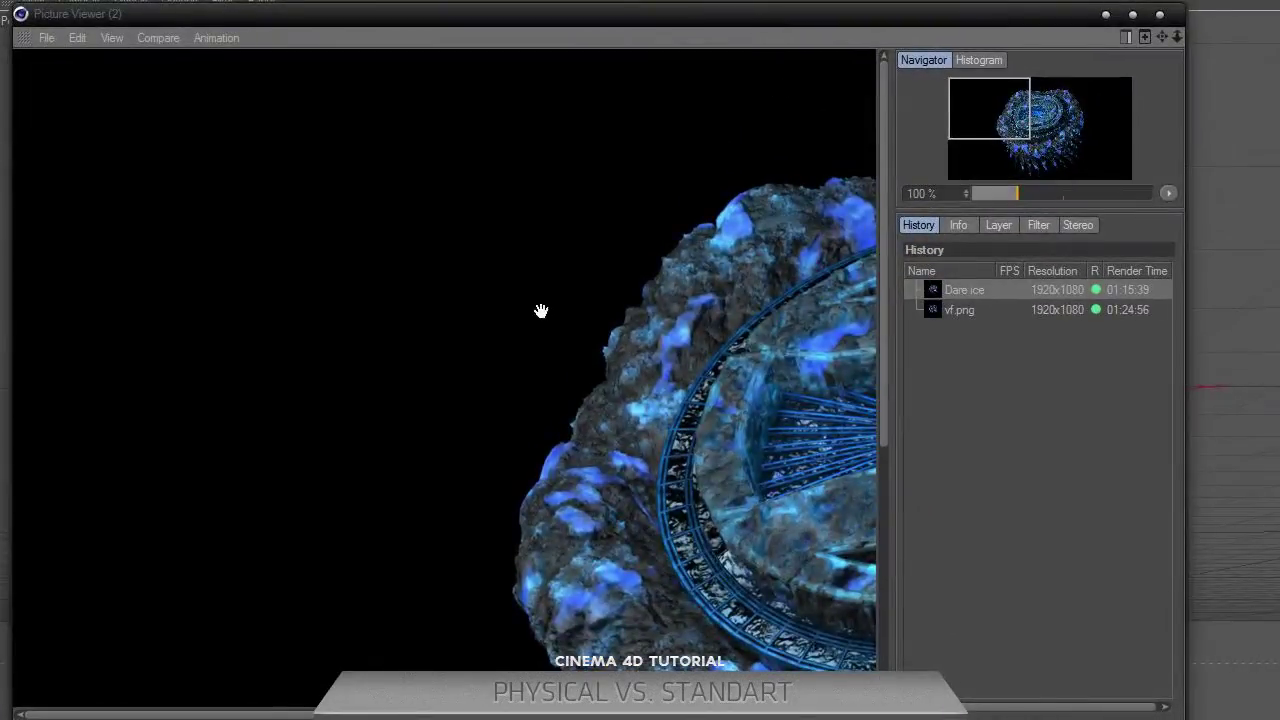
pyautogui.moveTo(540, 309); pyautogui.dragTo(515, 293)
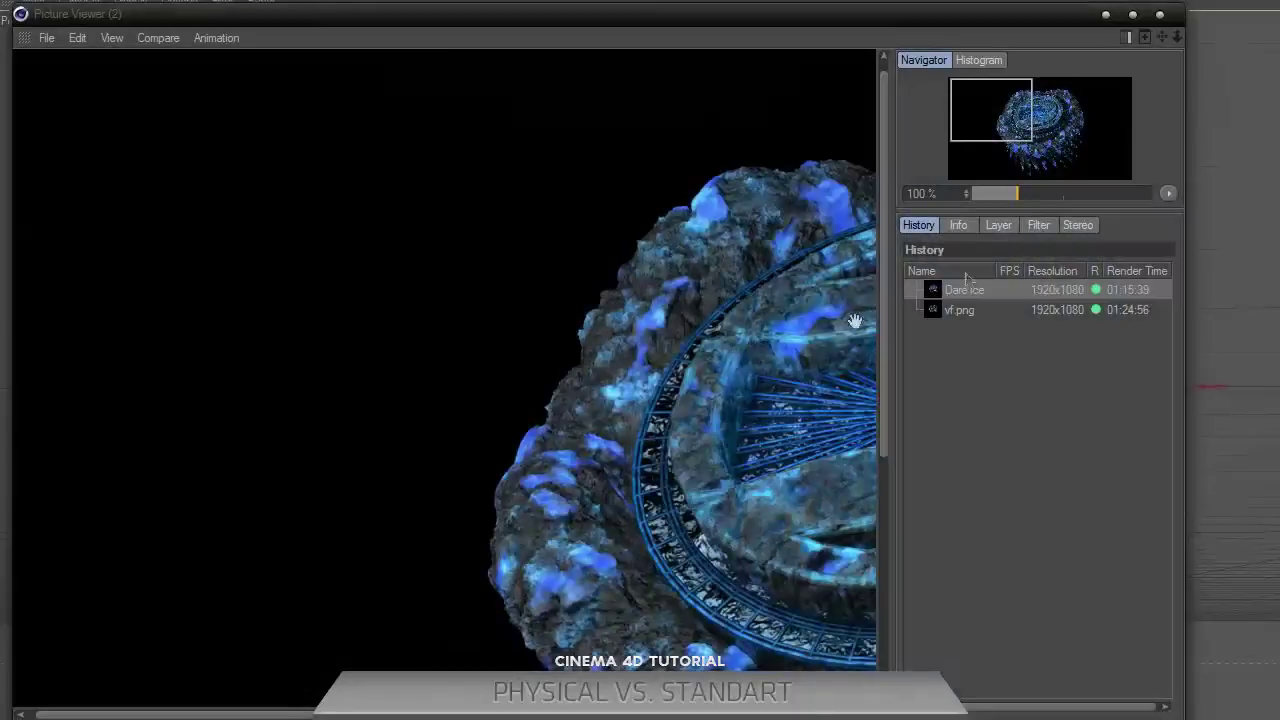
pyautogui.moveTo(700, 330); pyautogui.dragTo(760, 363)
# Compare the logo's central emblem by alternating between the Dare ice and vf.png renders, ending on Dare ice
pyautogui.rightClick(960, 291)
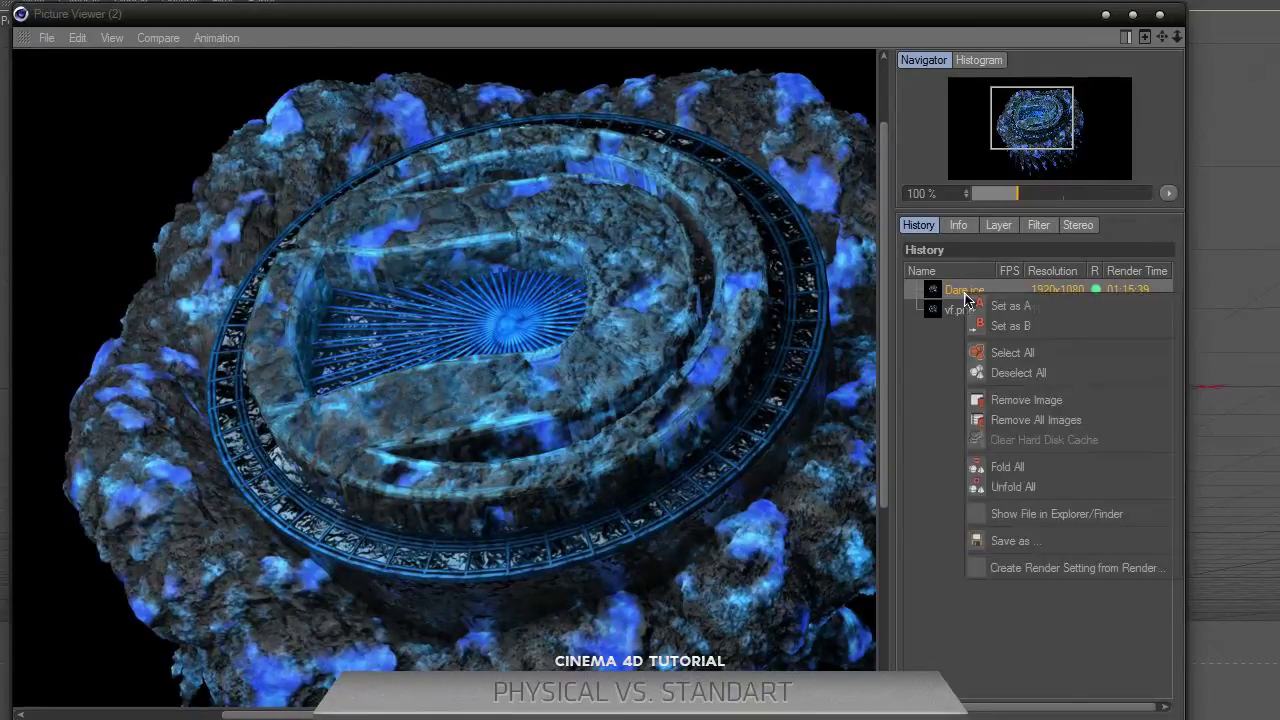
pyautogui.click(937, 394)
pyautogui.click(953, 311)
pyautogui.click(954, 292)
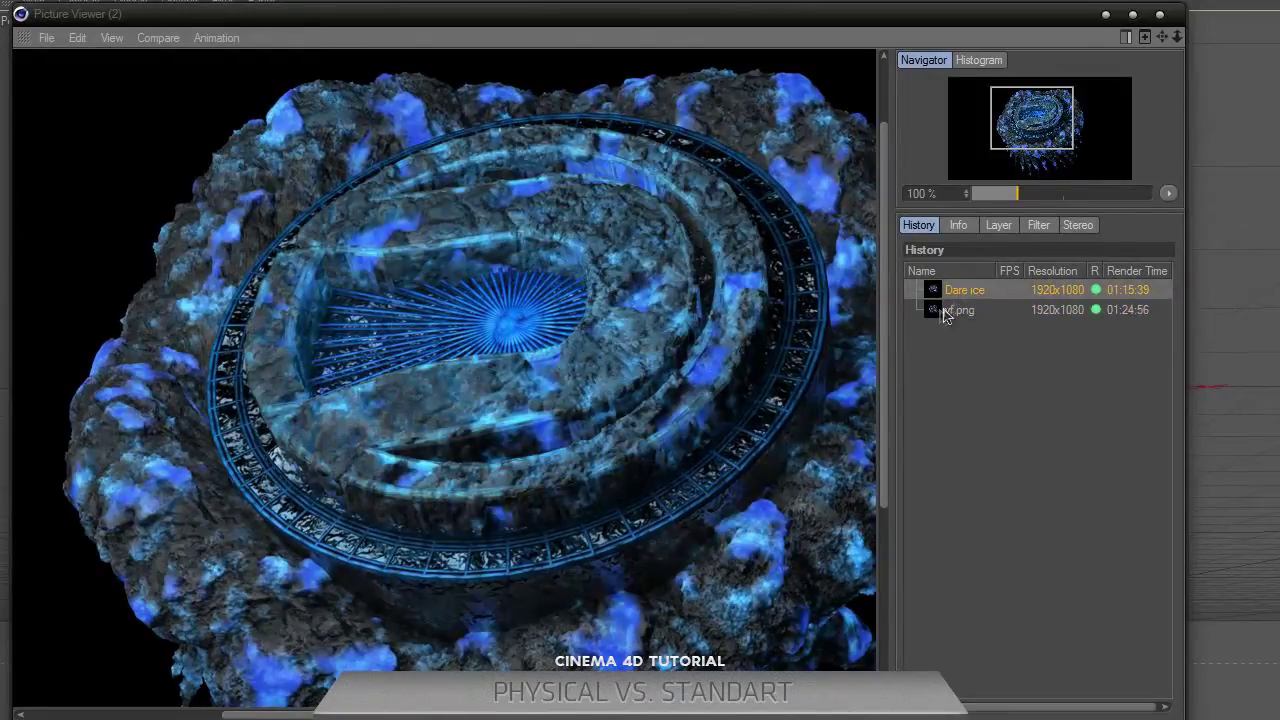
pyautogui.click(966, 310)
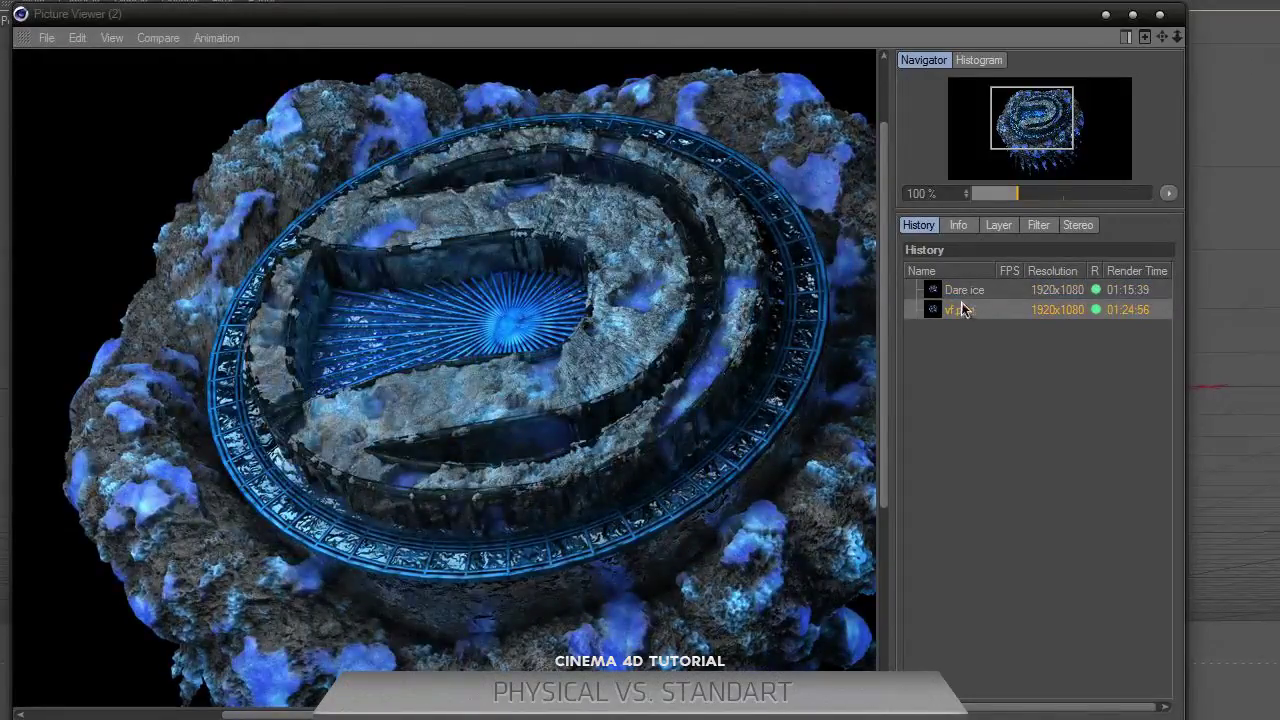
pyautogui.click(963, 292)
pyautogui.click(960, 312)
pyautogui.click(956, 294)
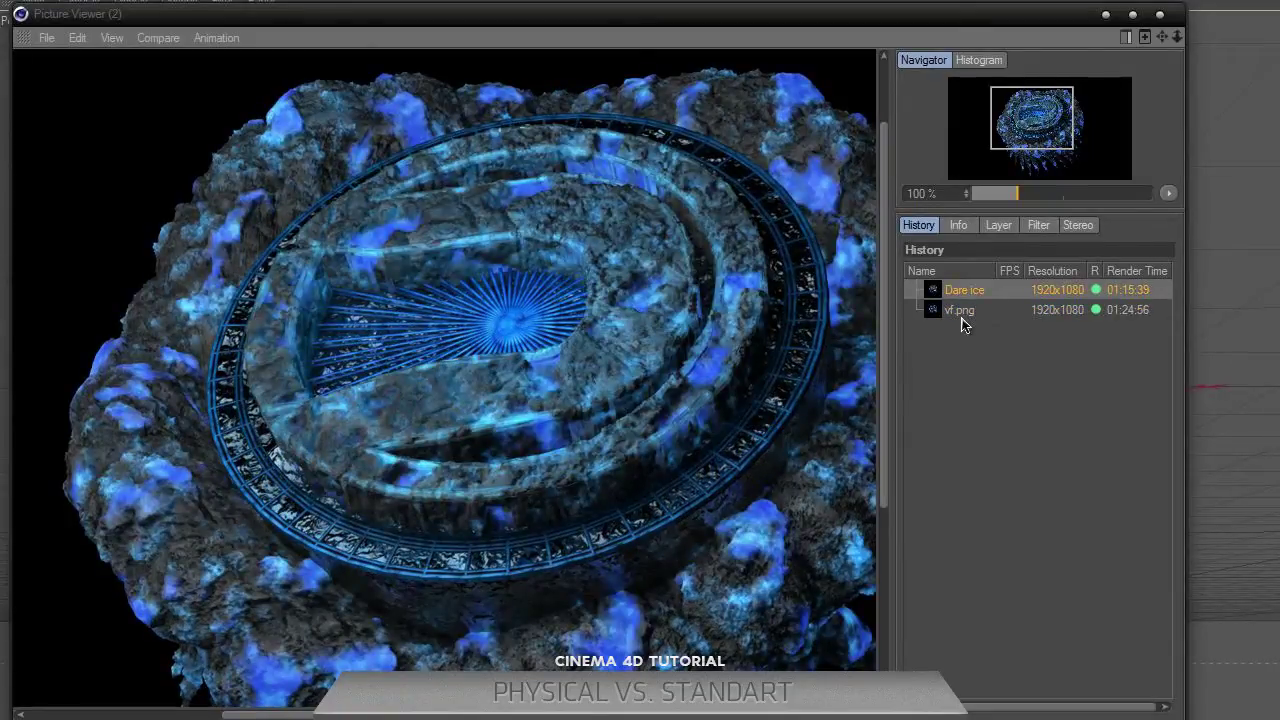
# Reposition the viewer and compare the rocky lower rim in the Dare ice and vf.png renders, ending on vf.png
pyautogui.moveTo(746, 313); pyautogui.dragTo(718, 157)
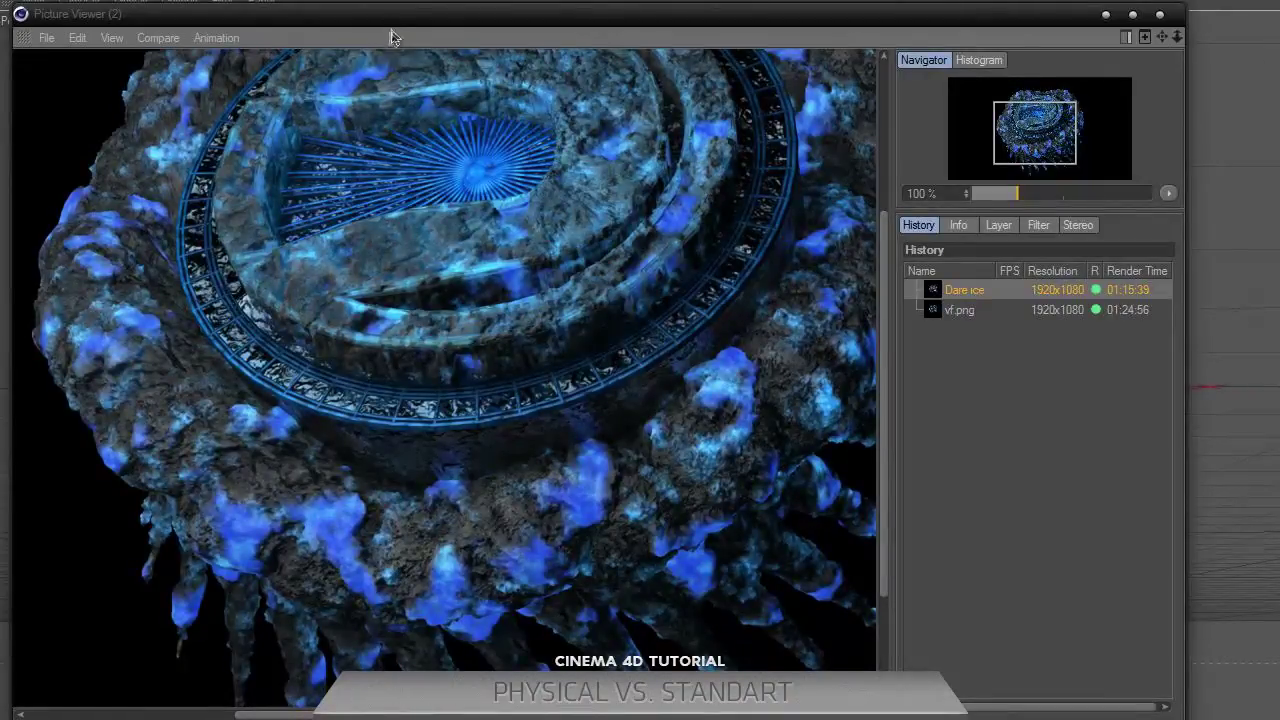
pyautogui.moveTo(396, 26); pyautogui.dragTo(389, 3)
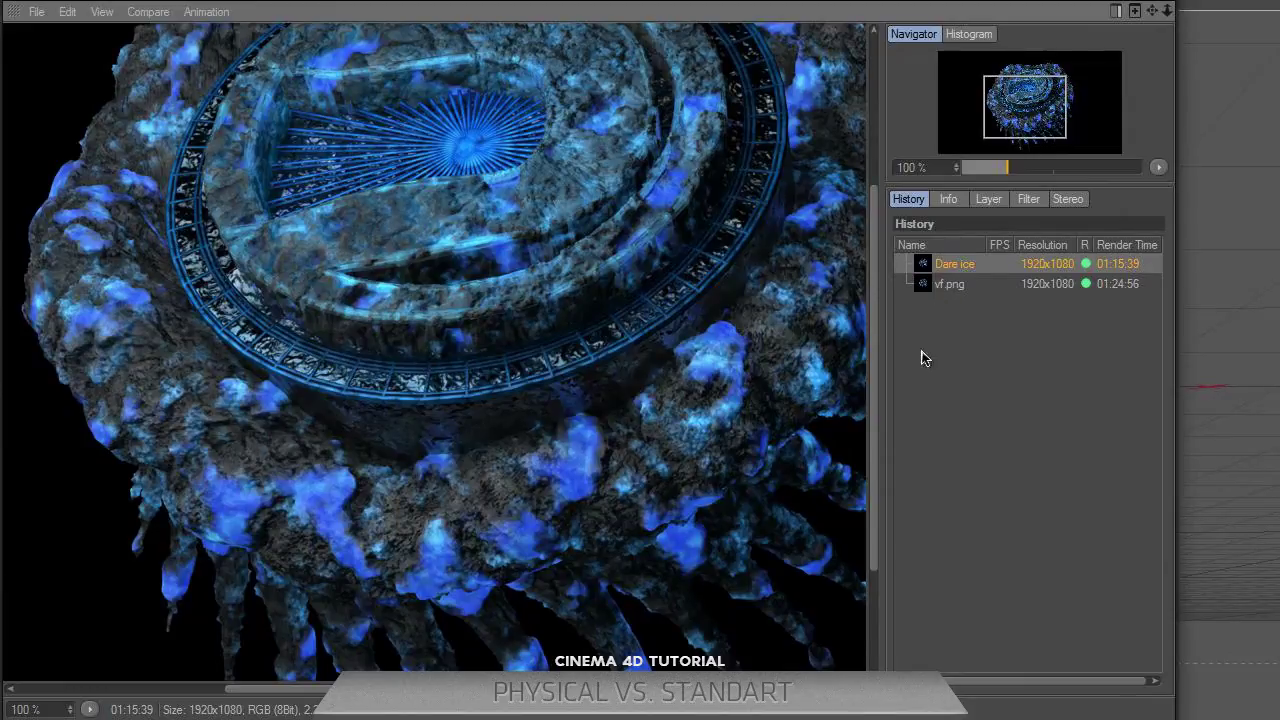
pyautogui.click(950, 284)
pyautogui.click(945, 266)
pyautogui.click(945, 284)
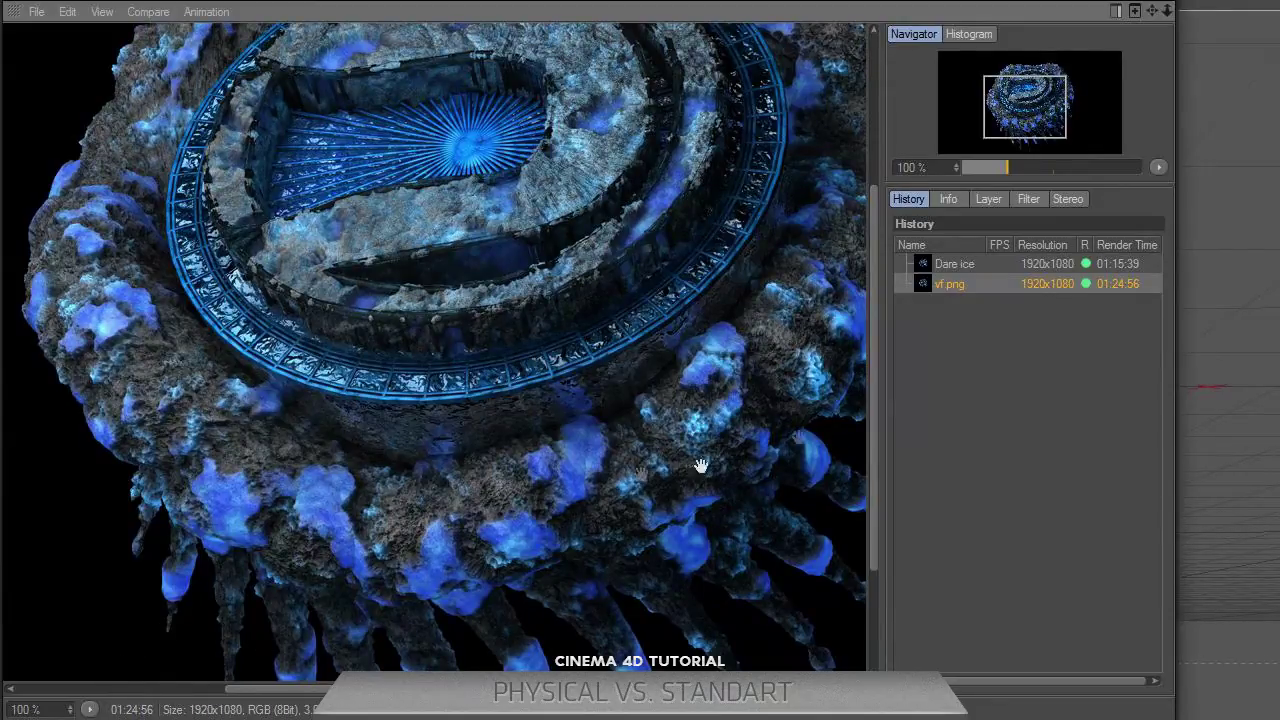
pyautogui.click(942, 266)
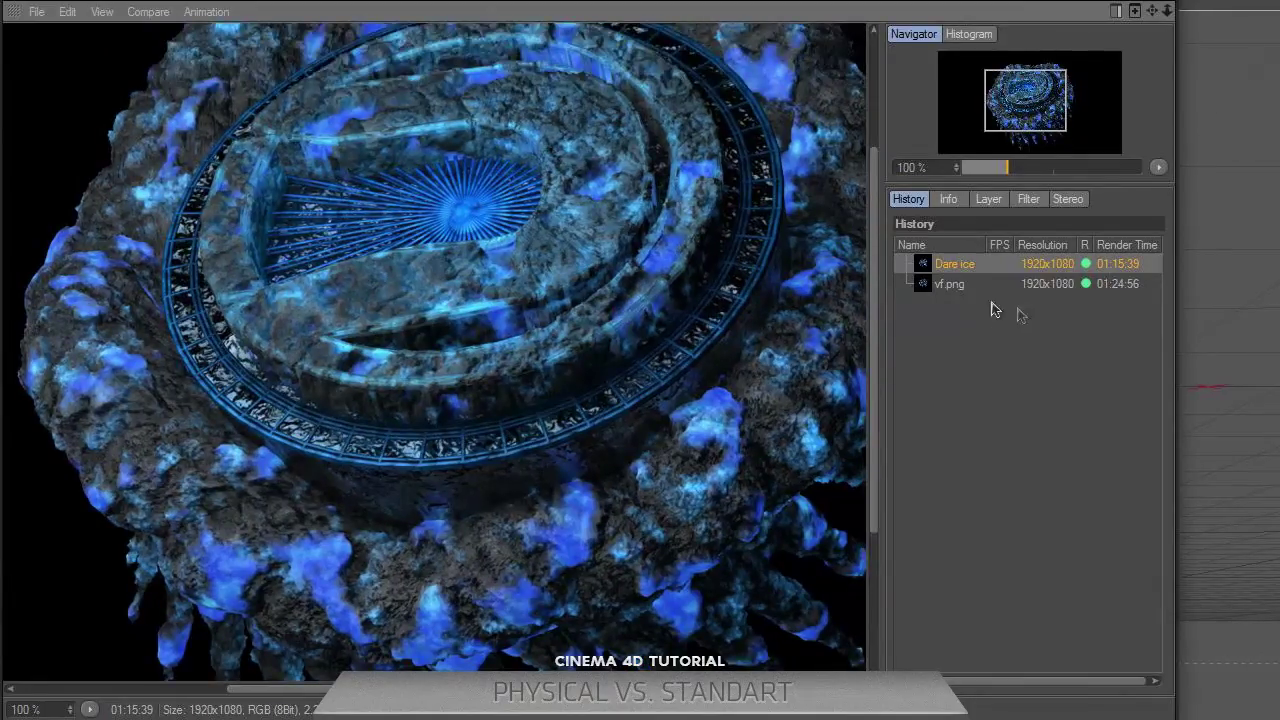
pyautogui.click(966, 288)
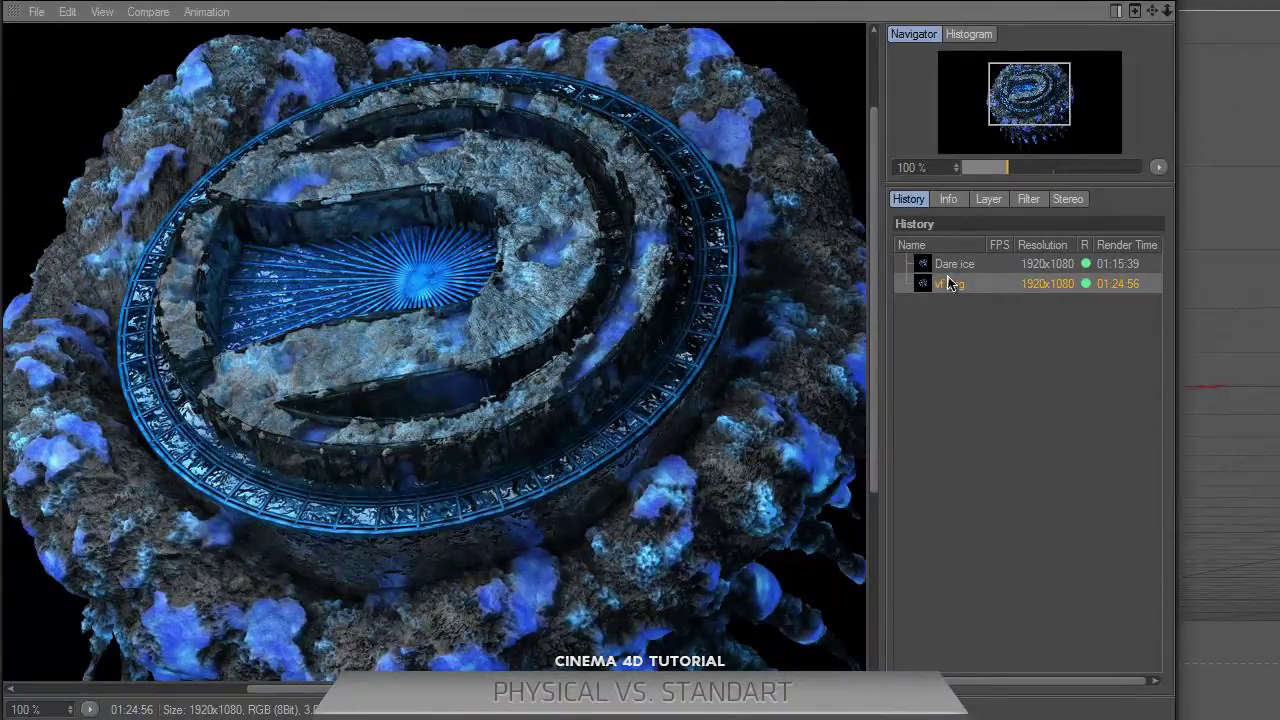
# Examine the emblem and surrounding ring in the vf.png render, checking them once against Dare ice
pyautogui.moveTo(781, 385); pyautogui.dragTo(766, 355)
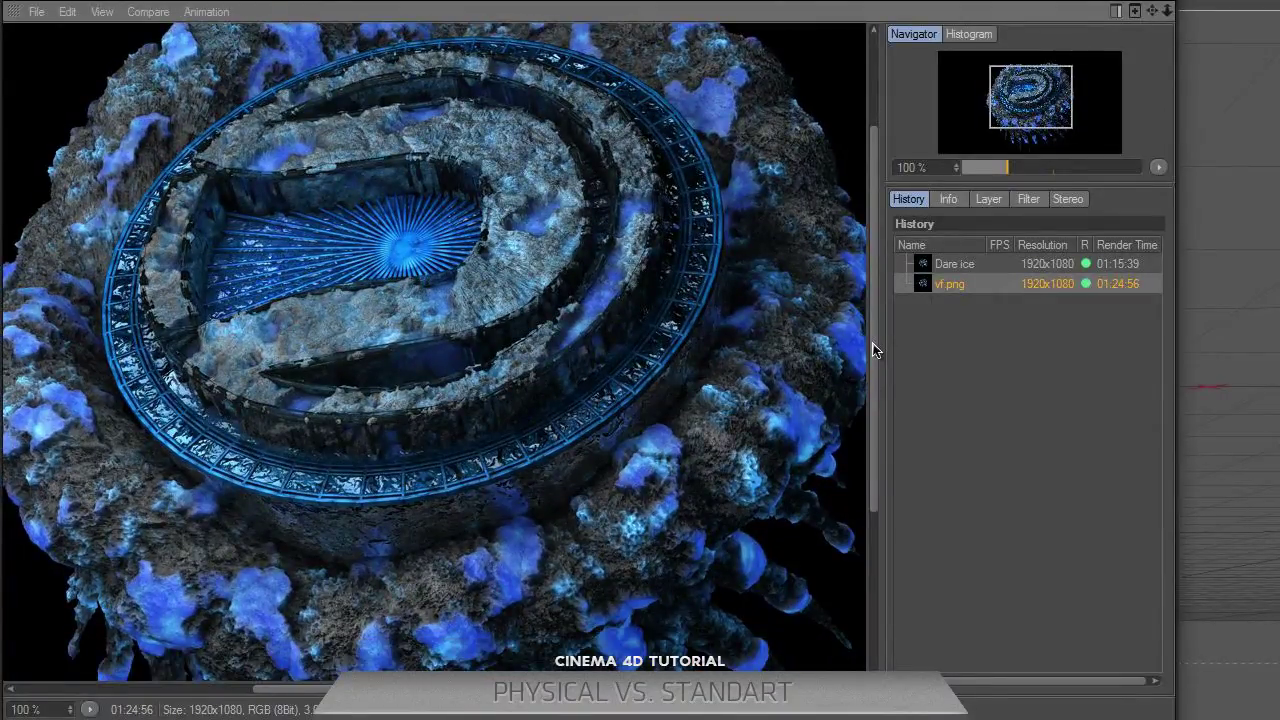
pyautogui.moveTo(877, 349); pyautogui.dragTo(880, 323)
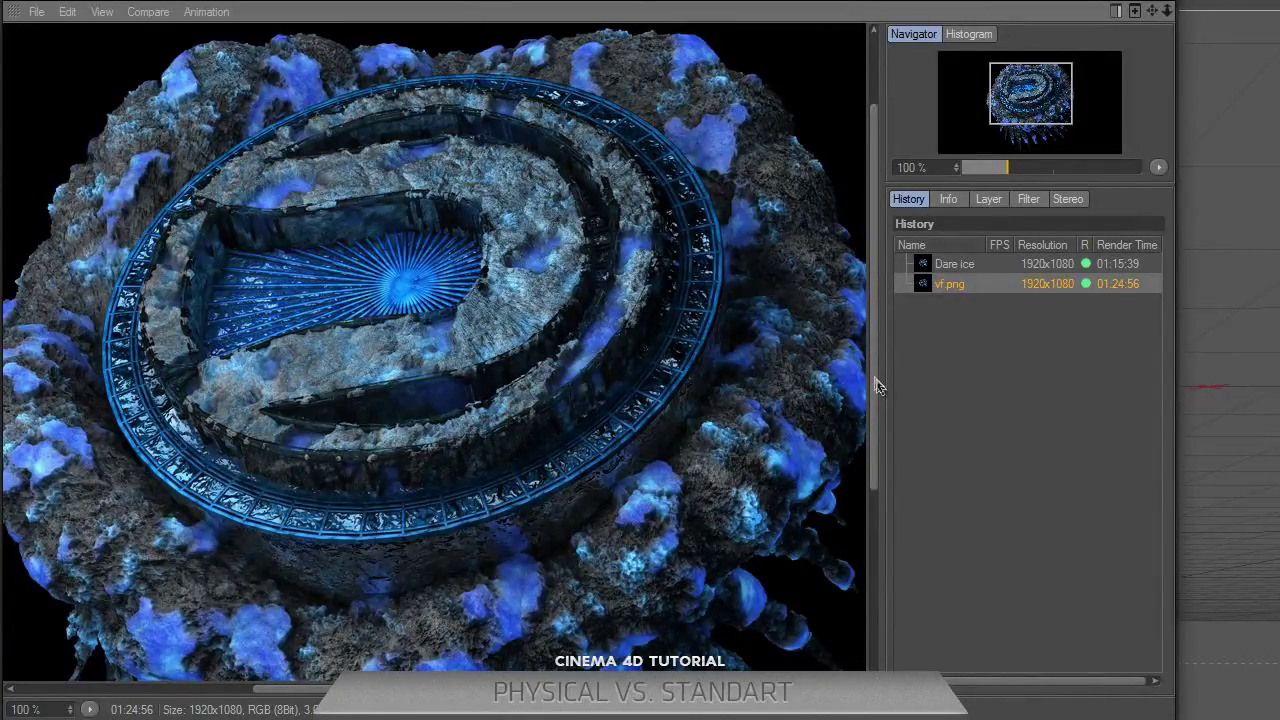
pyautogui.scroll(-2, 877, 384)
pyautogui.click(929, 268)
pyautogui.click(934, 284)
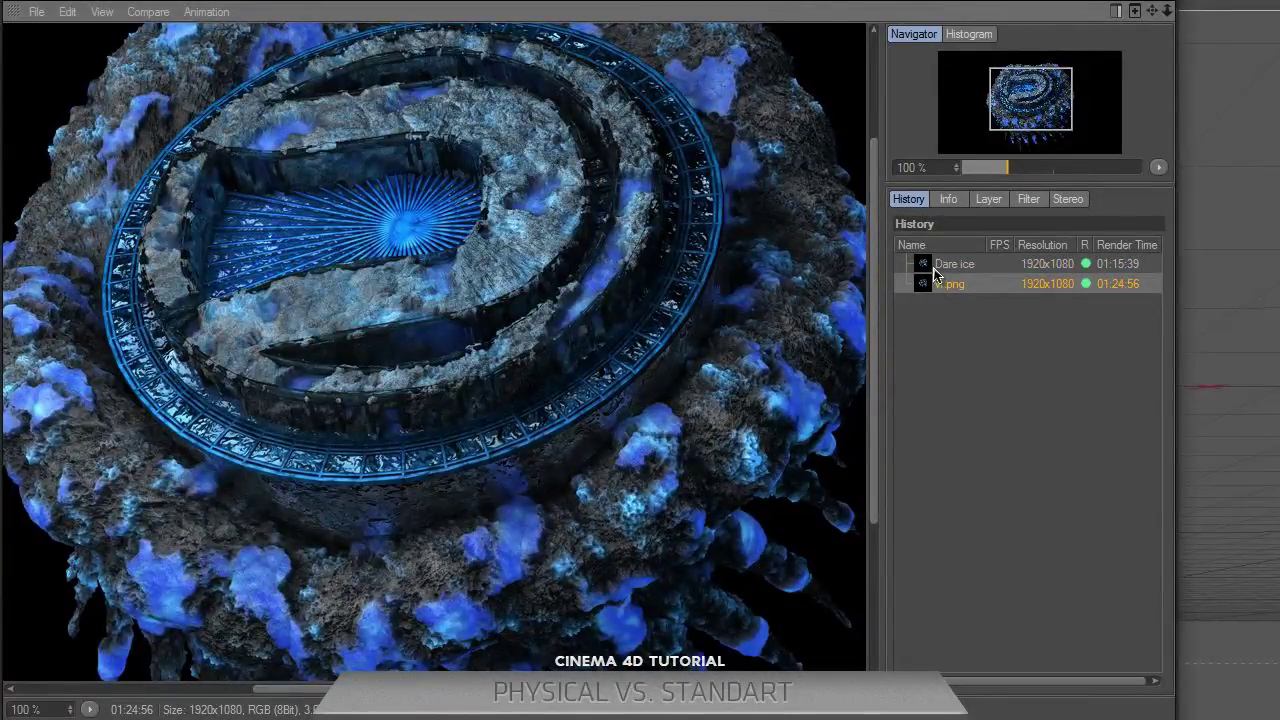
pyautogui.moveTo(690, 310); pyautogui.dragTo(702, 342)
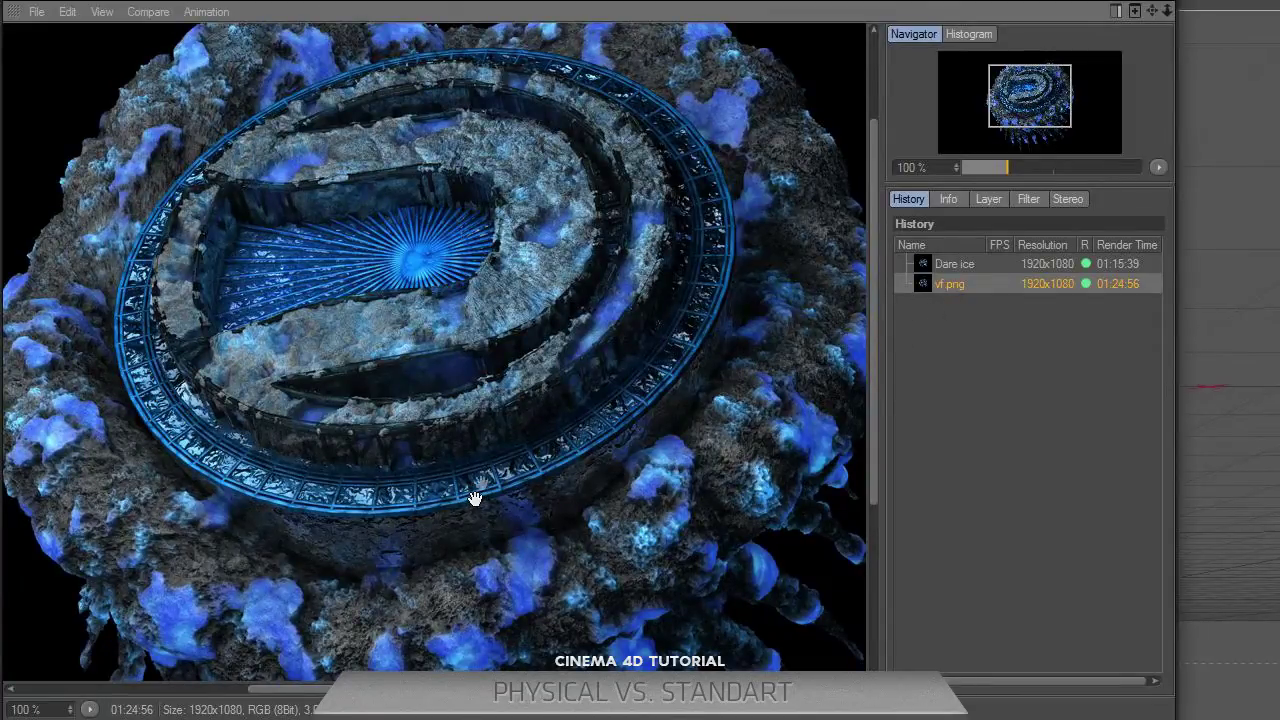
pyautogui.moveTo(637, 334); pyautogui.dragTo(639, 390)
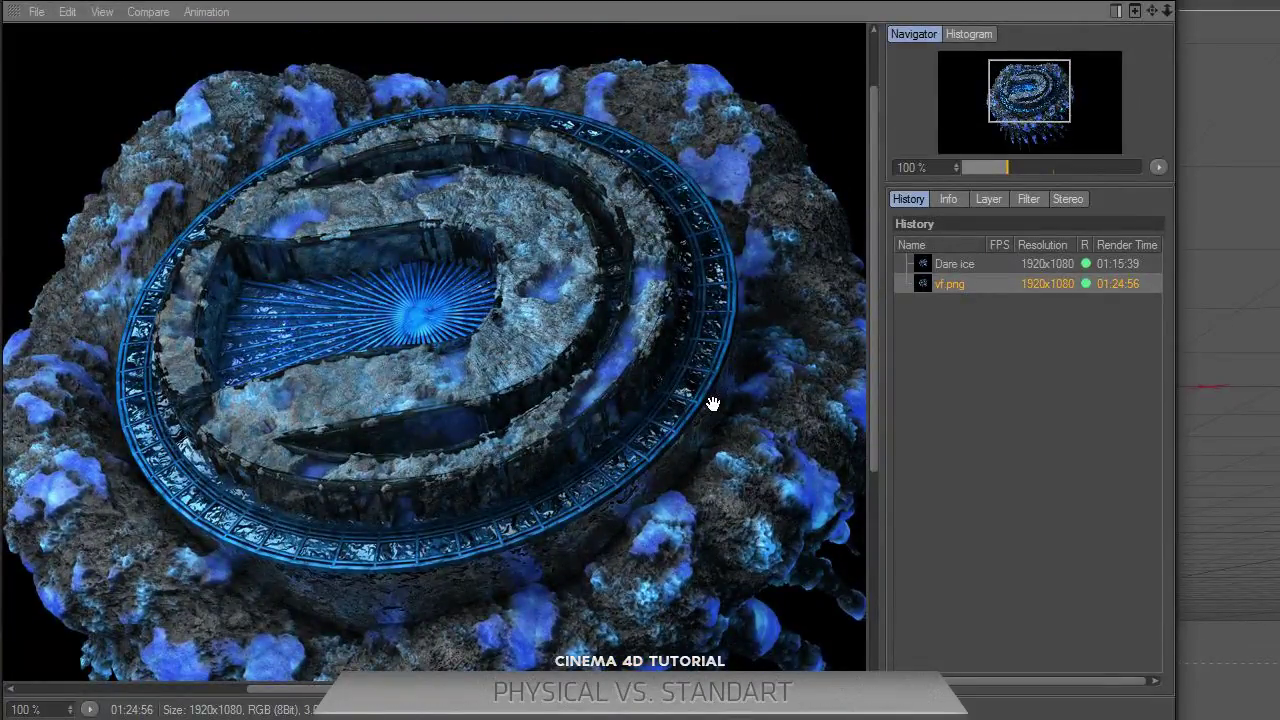
pyautogui.moveTo(688, 308); pyautogui.dragTo(766, 320)
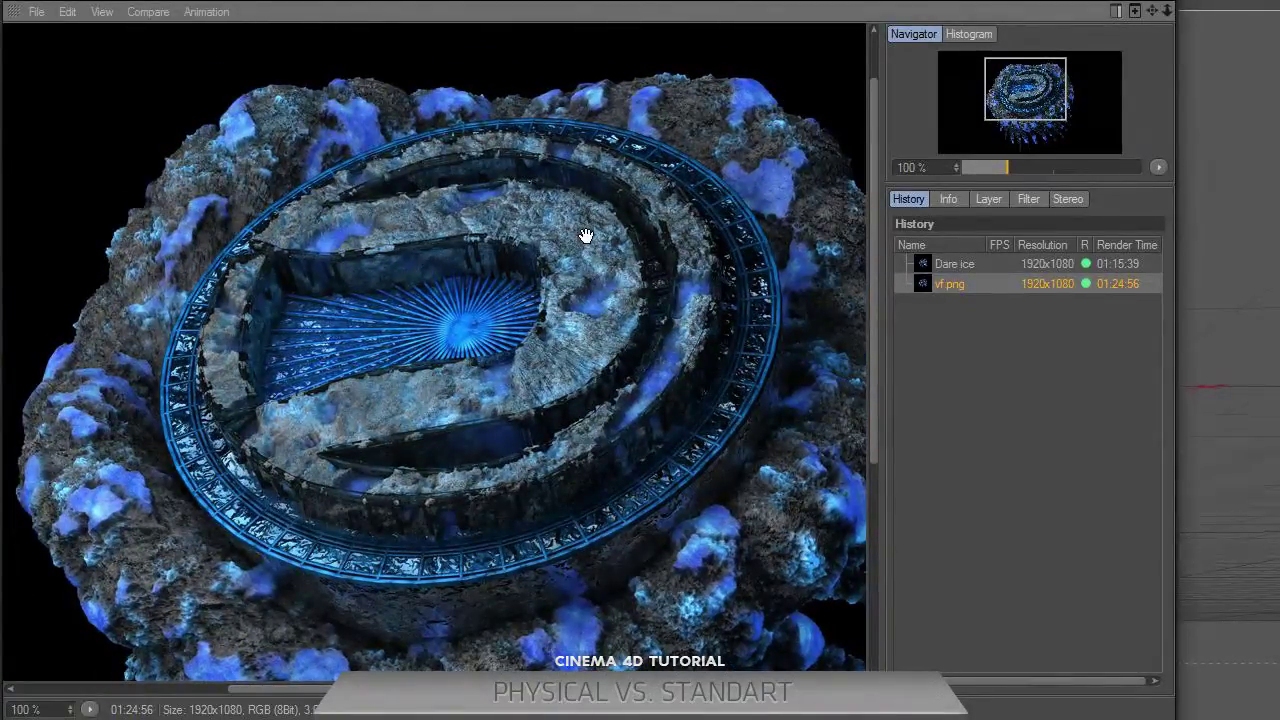
# Alternate between Dare ice and vf.png to compare the shading of the emblem's recesses, ending on vf.png
pyautogui.click(940, 264)
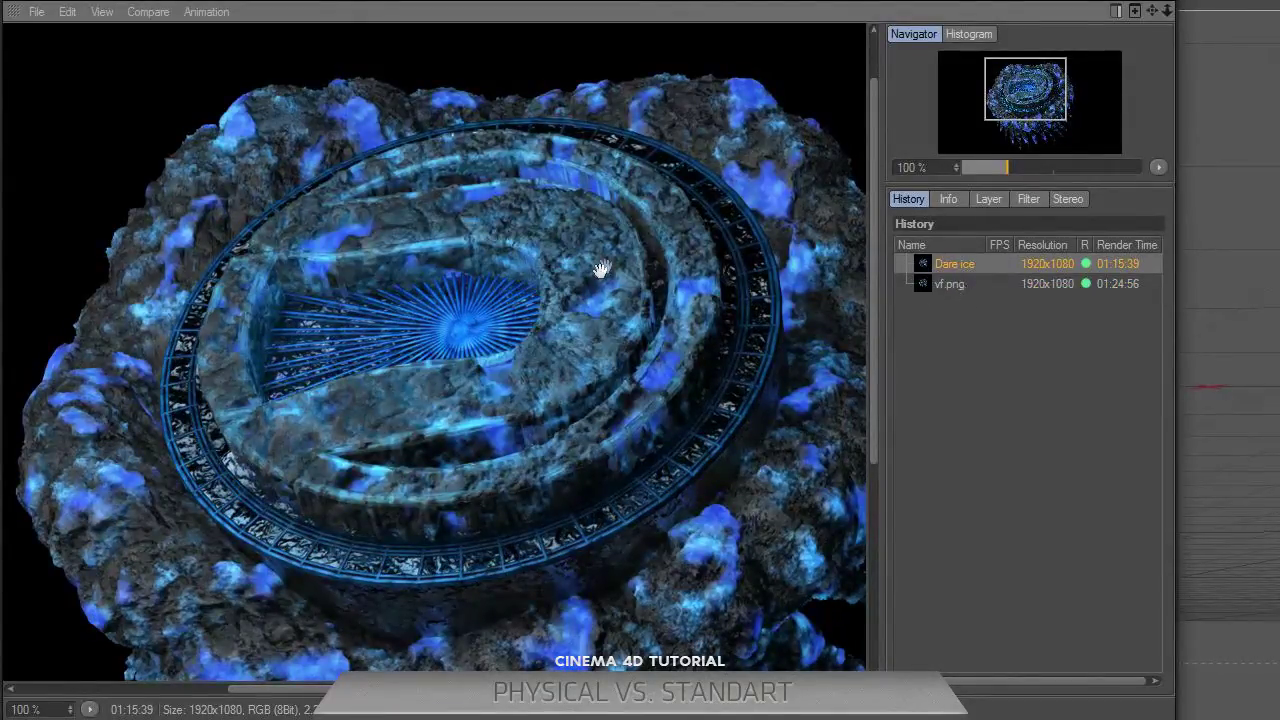
pyautogui.click(949, 290)
pyautogui.click(943, 271)
pyautogui.click(943, 288)
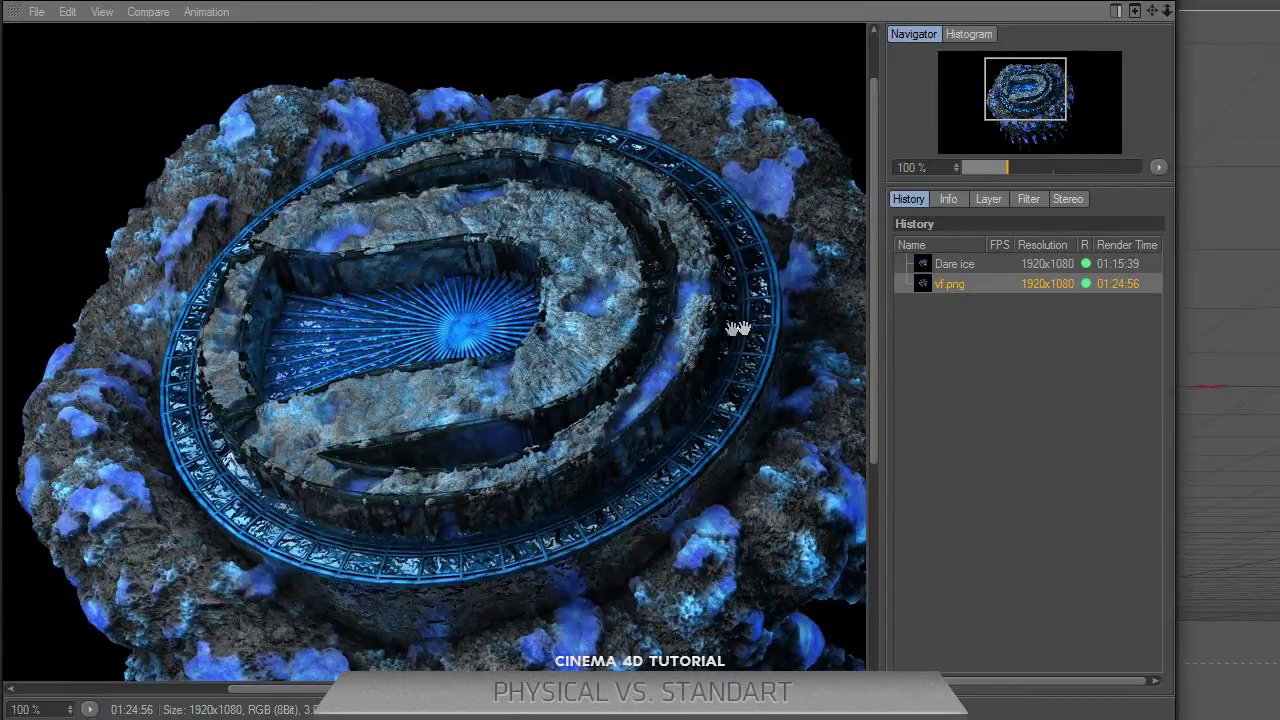
# Compare the hanging spikes beneath the logo by alternating between the vf.png and Dare ice renders, ending on vf.png
pyautogui.scroll(-3, 591, 370)
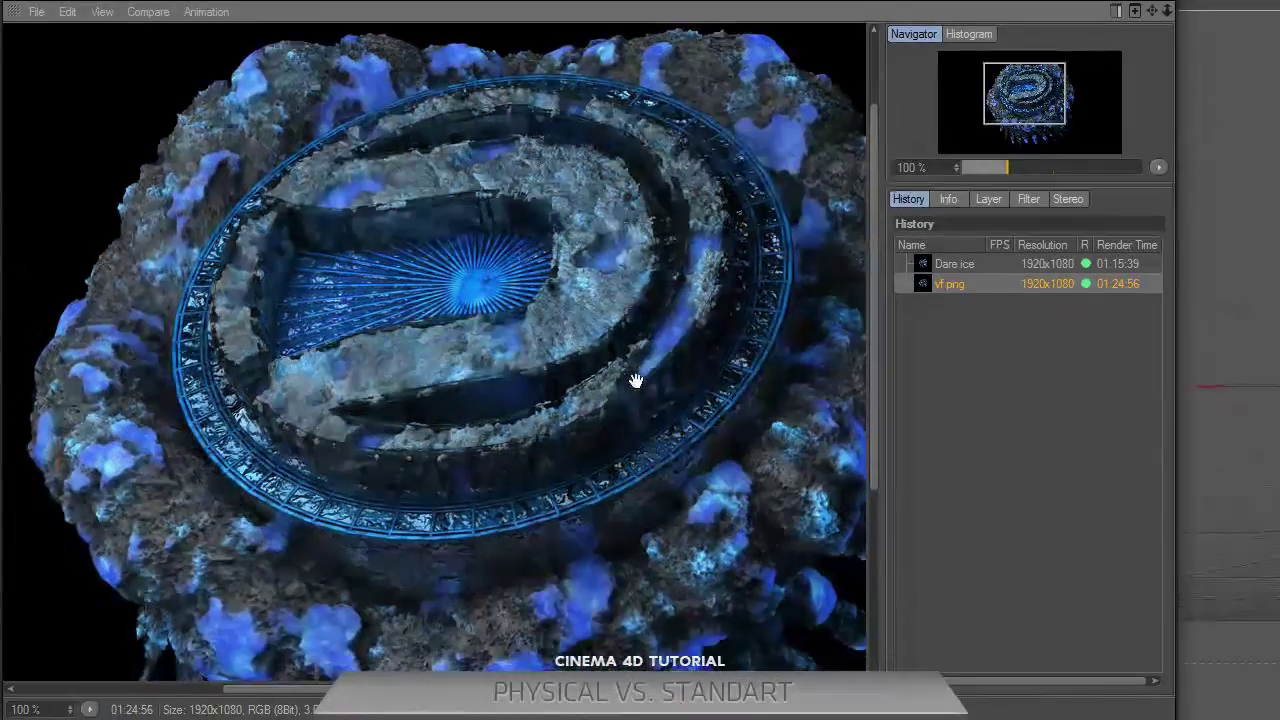
pyautogui.moveTo(652, 407); pyautogui.dragTo(580, 314)
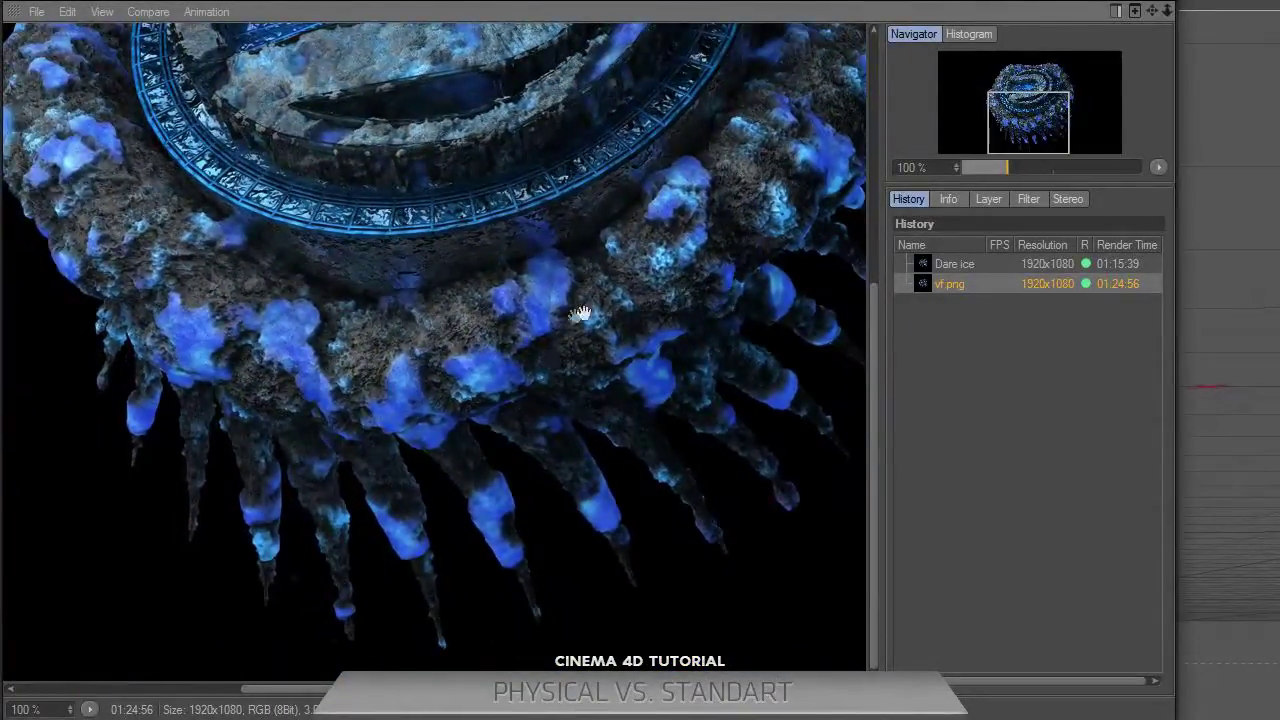
pyautogui.click(952, 264)
pyautogui.click(950, 282)
pyautogui.click(952, 265)
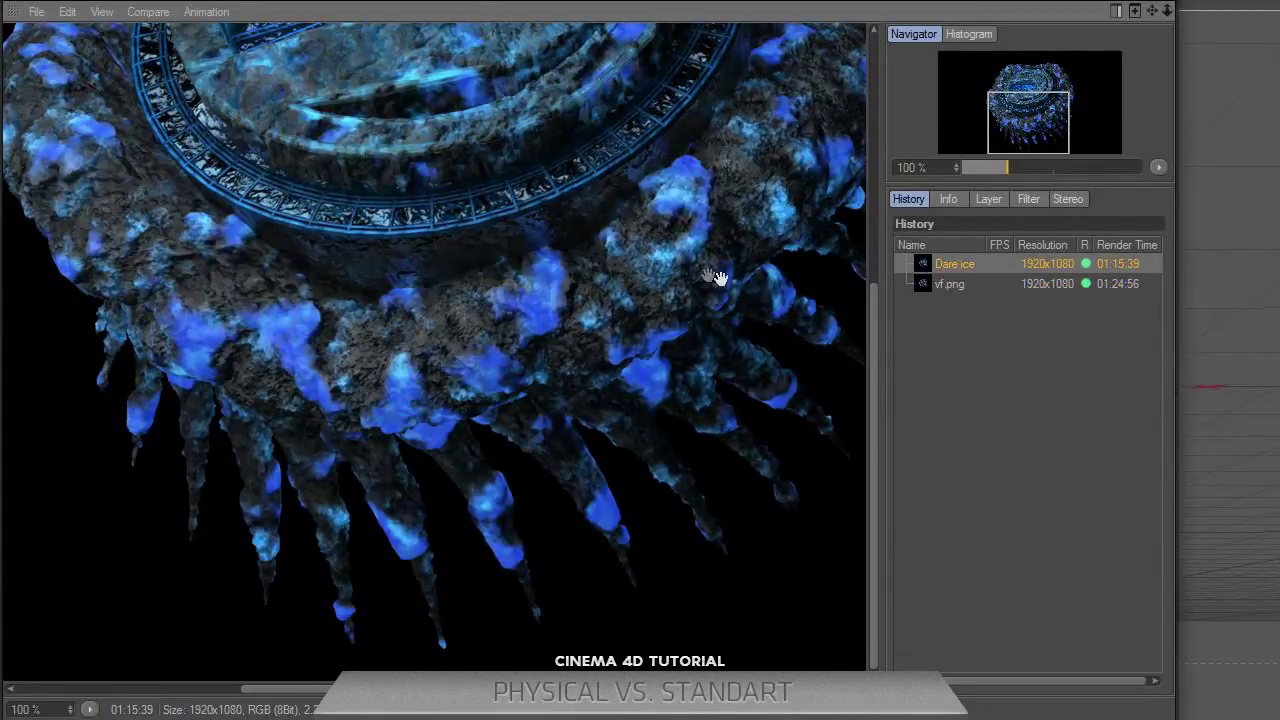
pyautogui.click(929, 286)
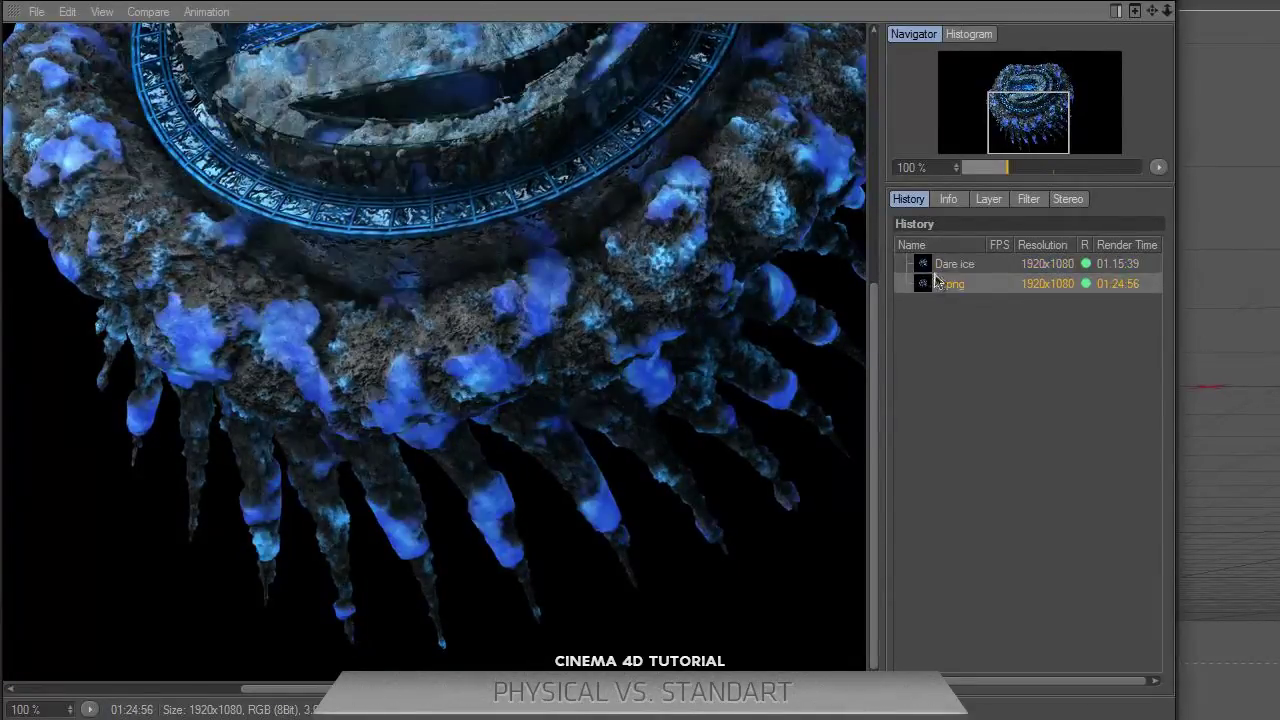
pyautogui.click(934, 270)
pyautogui.click(952, 286)
pyautogui.click(945, 265)
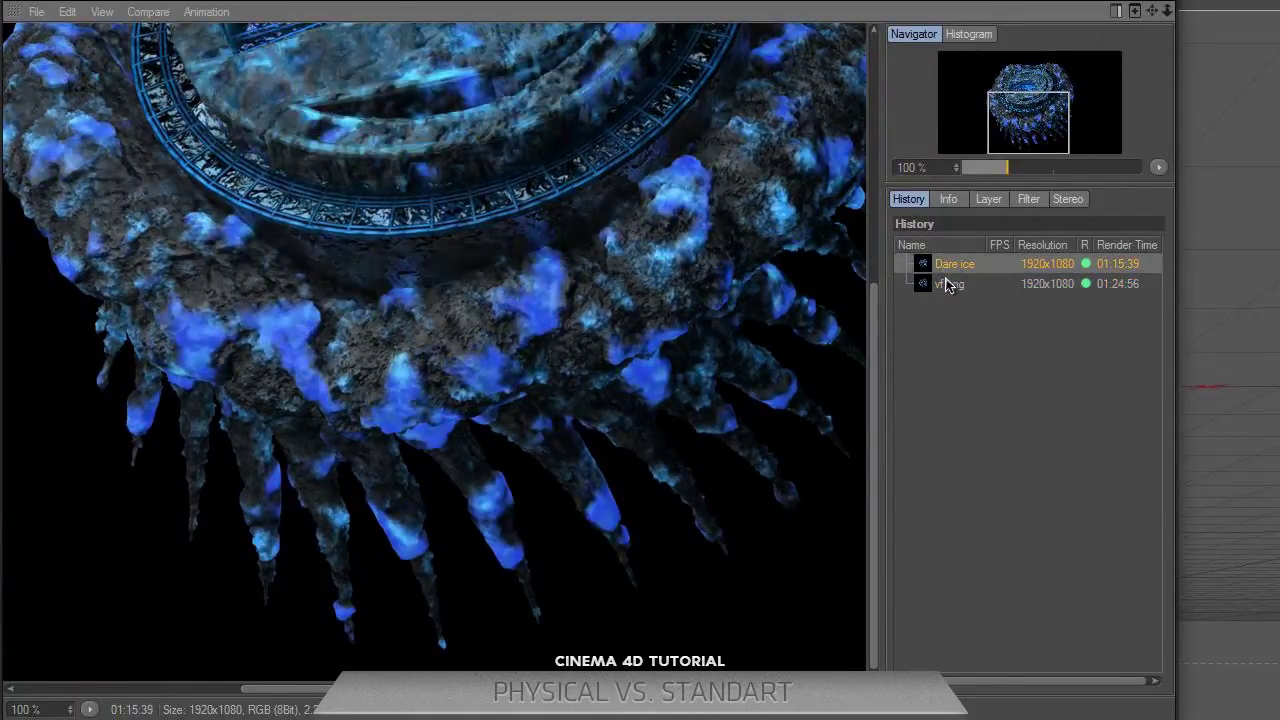
pyautogui.click(948, 285)
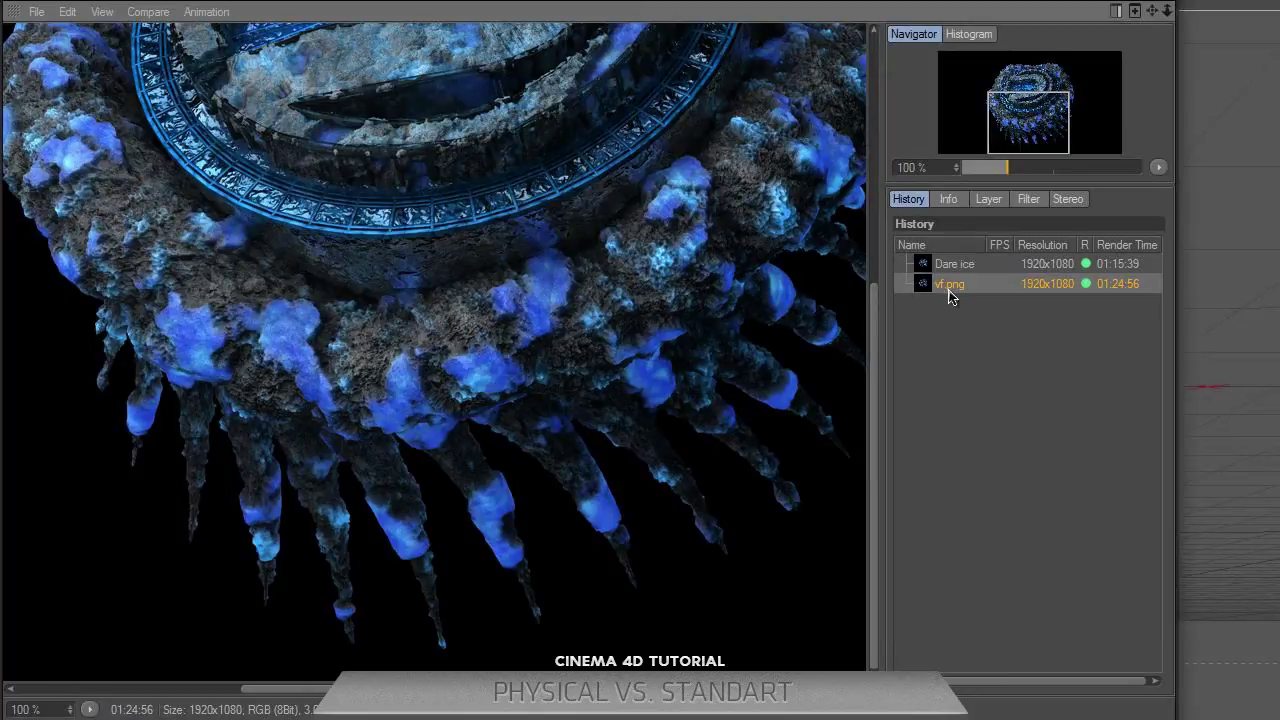
# Return from the spikes to the emblem in vf.png and compare it with the Dare ice render
pyautogui.moveTo(750, 295); pyautogui.dragTo(727, 311)
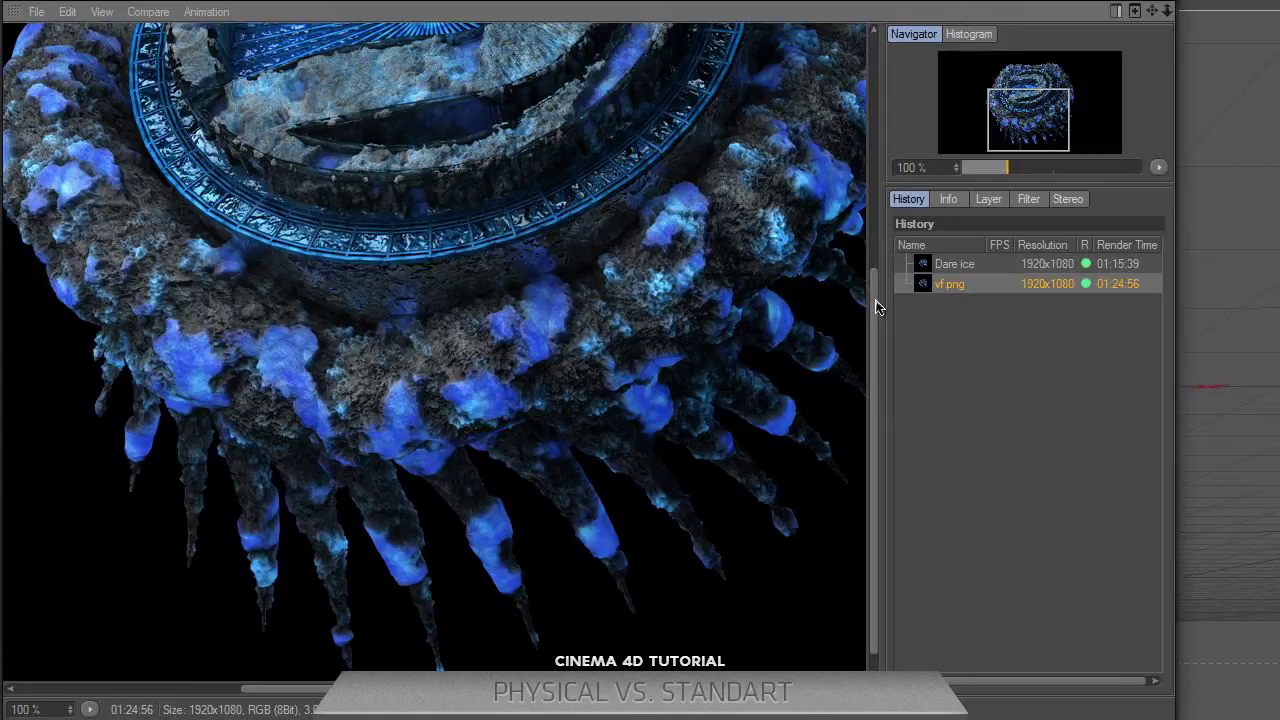
pyautogui.moveTo(876, 305); pyautogui.dragTo(876, 264)
pyautogui.moveTo(718, 155); pyautogui.dragTo(703, 286)
pyautogui.moveTo(563, 336); pyautogui.dragTo(629, 371)
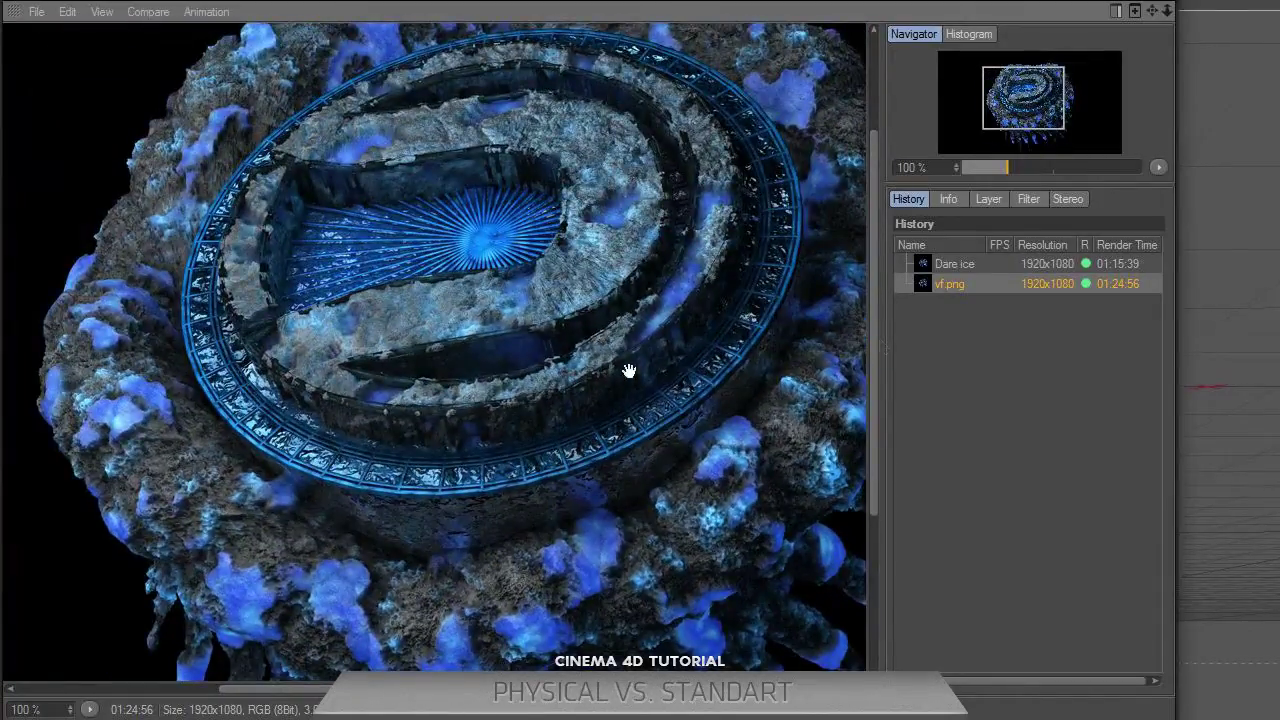
pyautogui.click(922, 268)
pyautogui.click(932, 288)
# Inspect the rocky left side of the logo in vf.png and check it against Dare ice, ending on vf.png
pyautogui.moveTo(486, 446); pyautogui.dragTo(628, 412)
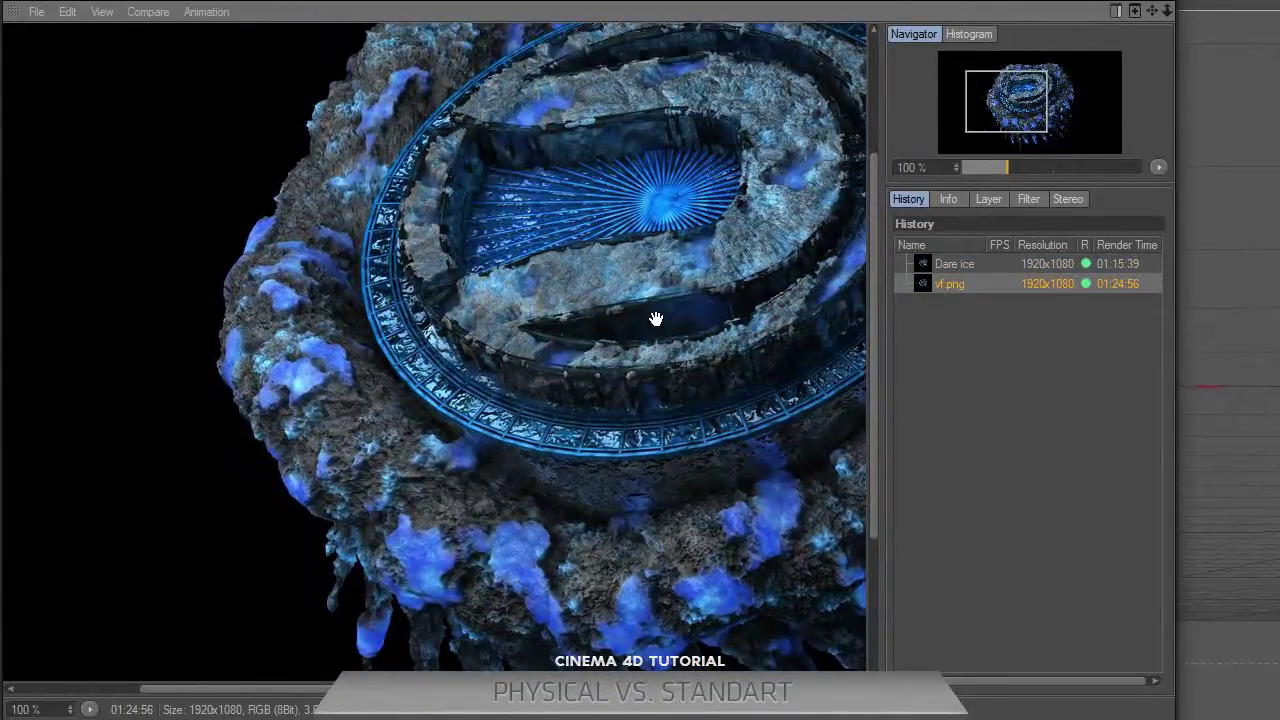
pyautogui.moveTo(680, 259); pyautogui.dragTo(704, 412)
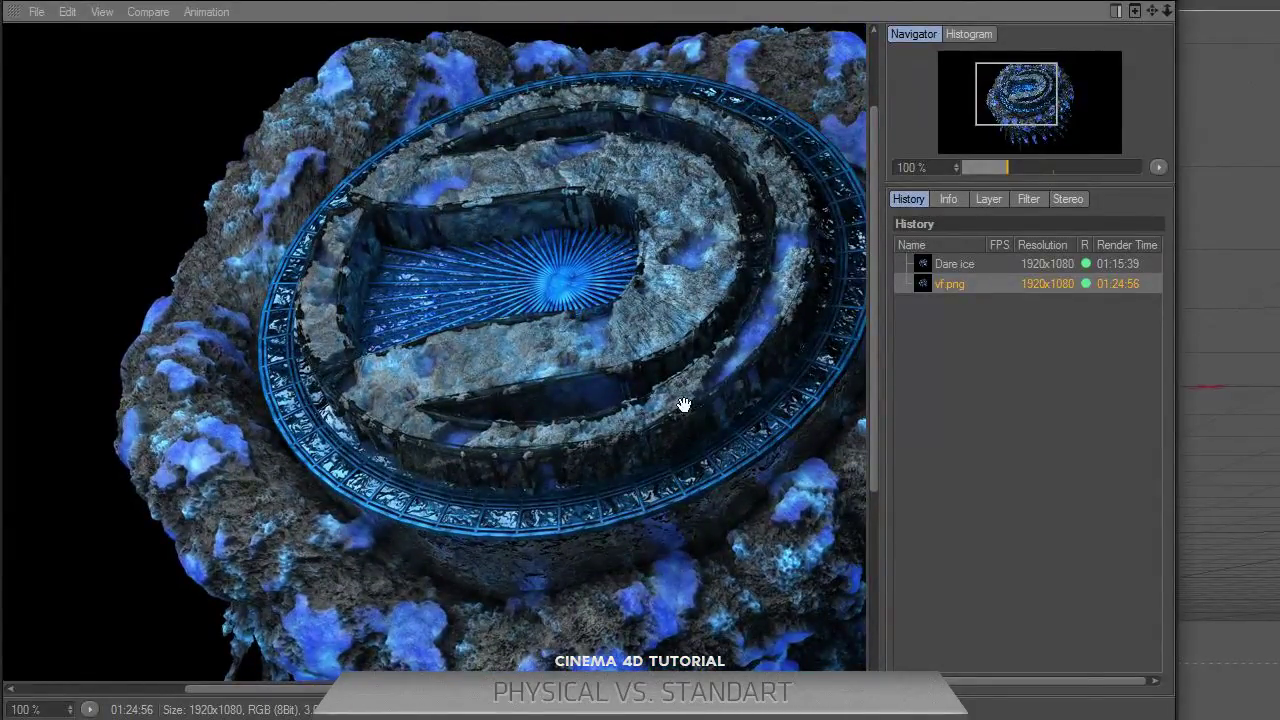
pyautogui.moveTo(366, 346); pyautogui.dragTo(285, 334)
pyautogui.click(946, 268)
pyautogui.click(947, 284)
# Examine the vf.png render from the logo's upper edge down to the spikes and back to the emblem
pyautogui.moveTo(540, 326); pyautogui.dragTo(455, 438)
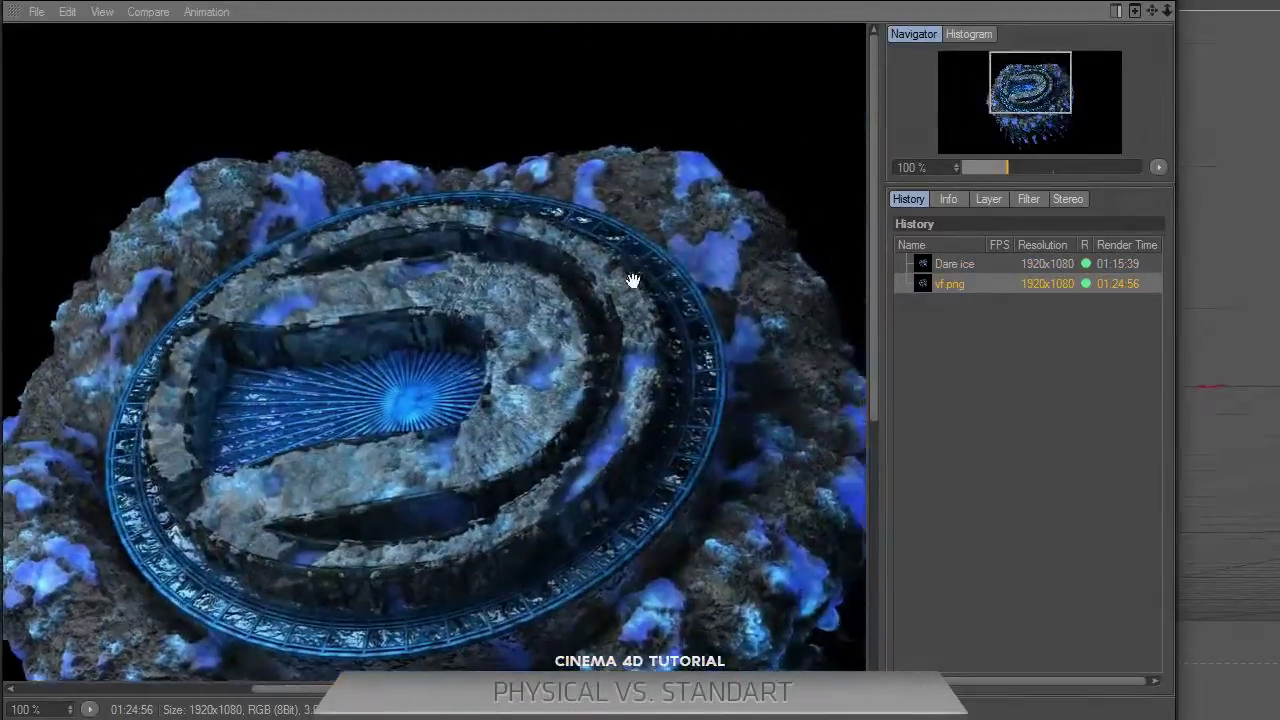
pyautogui.moveTo(591, 552); pyautogui.dragTo(566, 316)
pyautogui.moveTo(635, 383); pyautogui.dragTo(697, 382)
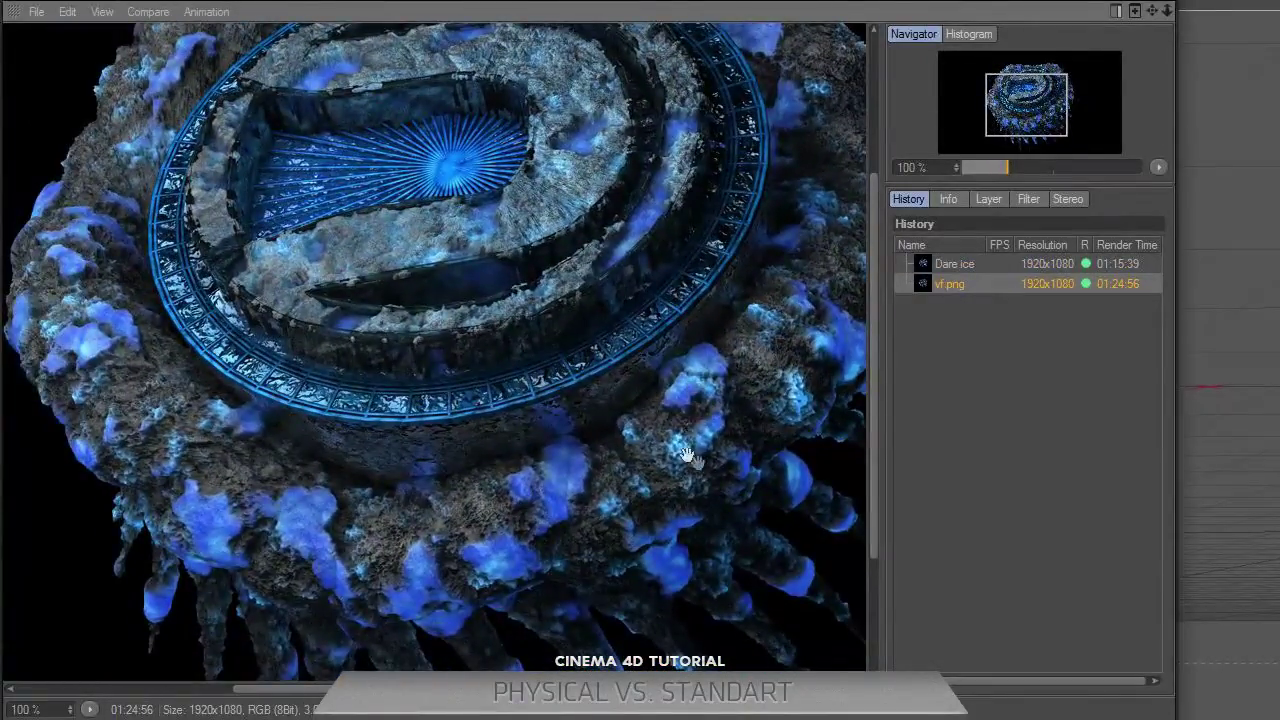
pyautogui.moveTo(686, 455); pyautogui.dragTo(918, 487)
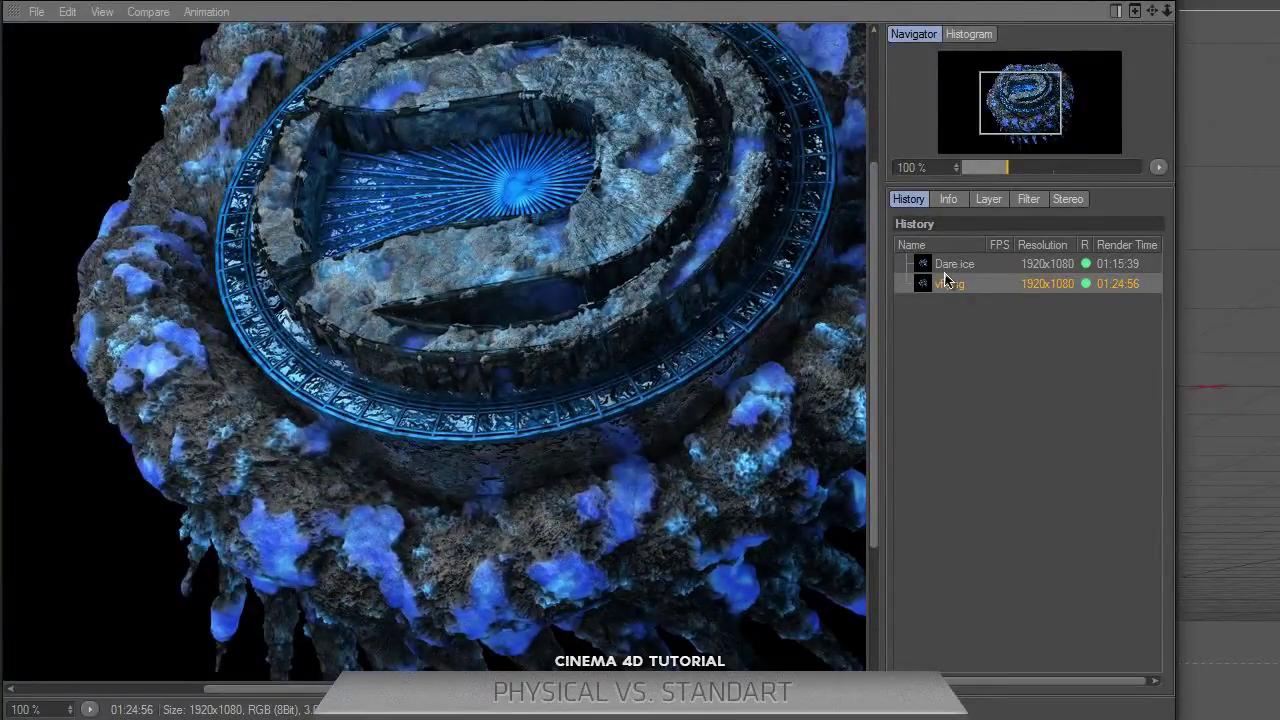
pyautogui.moveTo(749, 194); pyautogui.dragTo(629, 269)
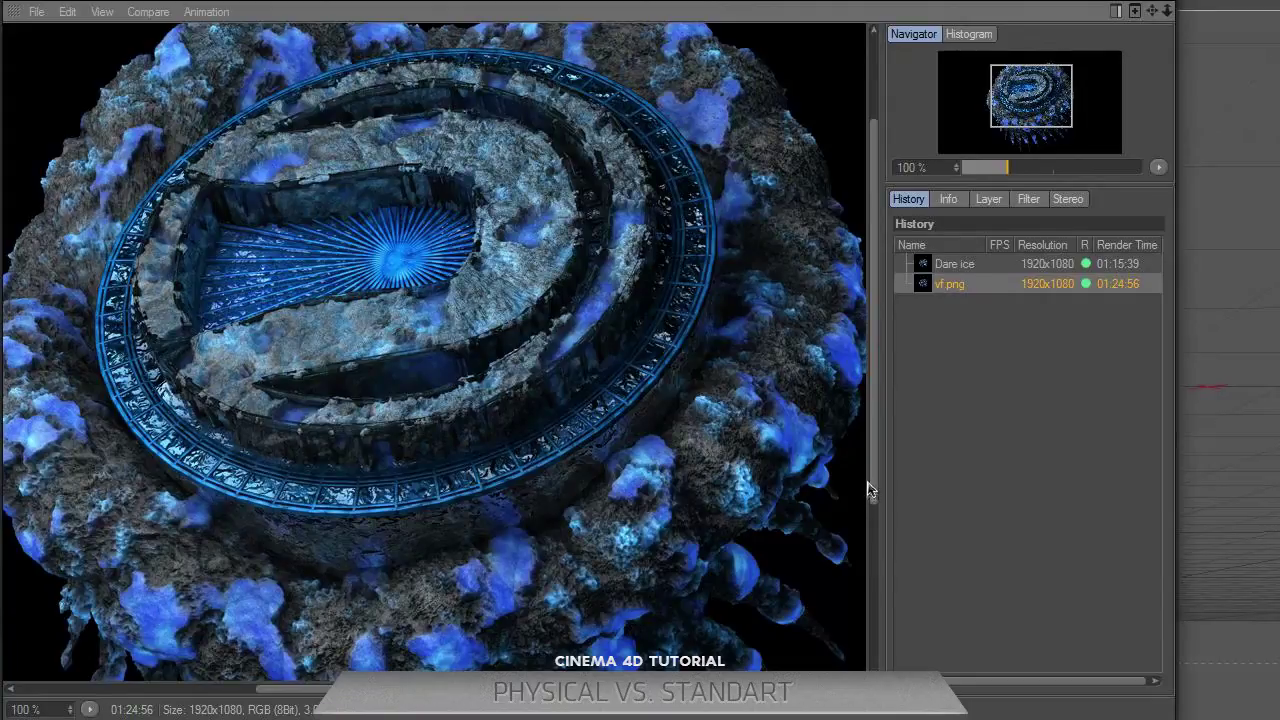
# Inspect the emblem, its blue outer ring and the surrounding icy rock on both sides of the logo in vf.png
pyautogui.moveTo(876, 492); pyautogui.dragTo(880, 658)
pyautogui.moveTo(716, 286); pyautogui.dragTo(716, 412)
pyautogui.moveTo(818, 385); pyautogui.dragTo(710, 463)
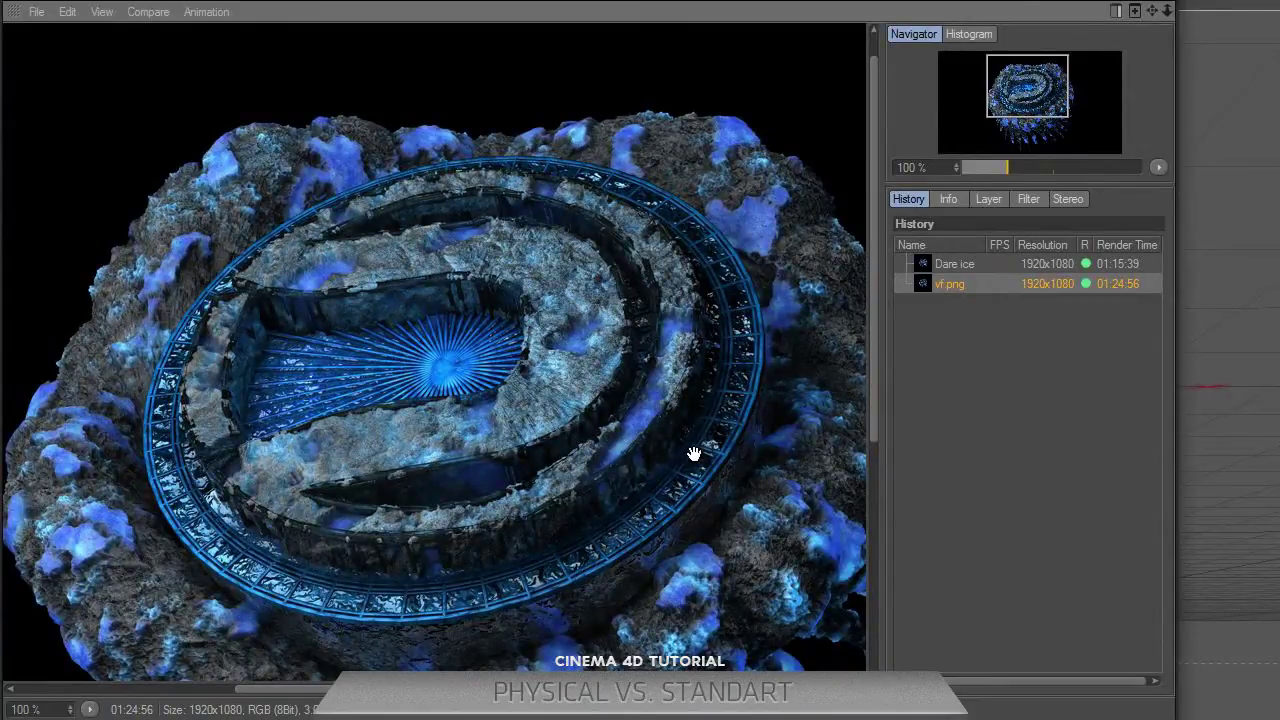
pyautogui.moveTo(752, 466); pyautogui.dragTo(716, 458)
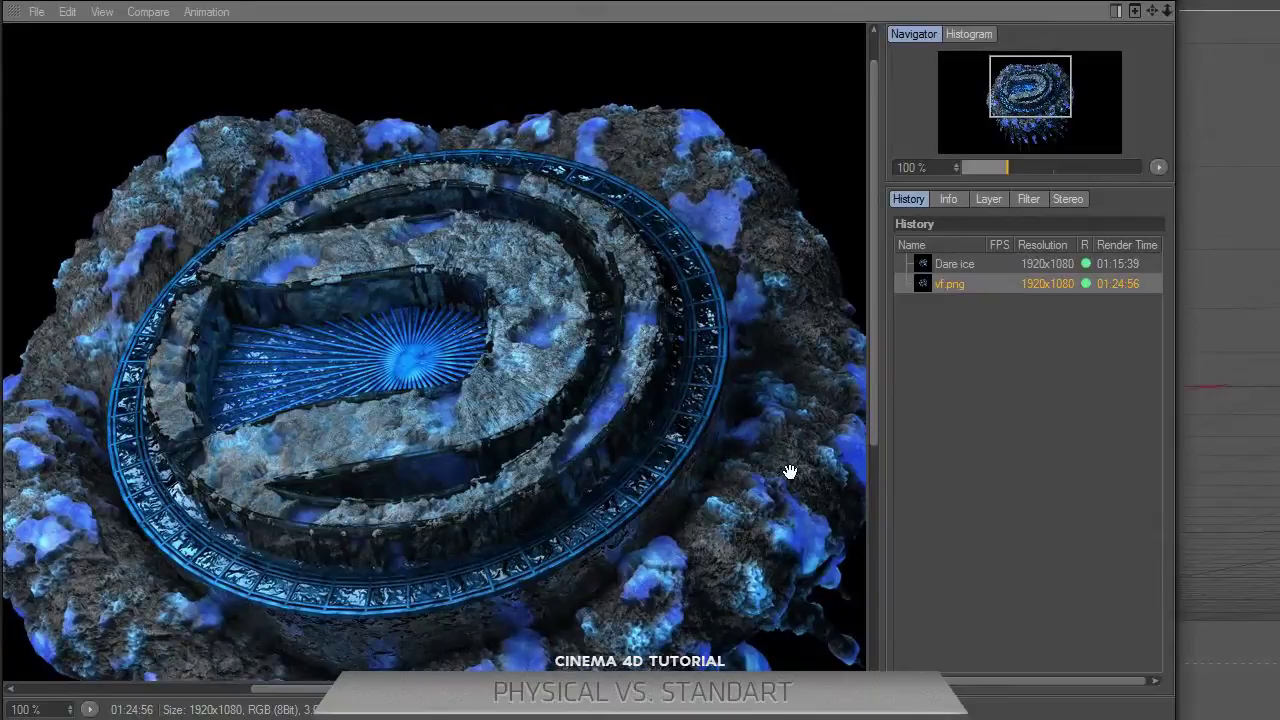
pyautogui.moveTo(790, 472); pyautogui.dragTo(842, 352)
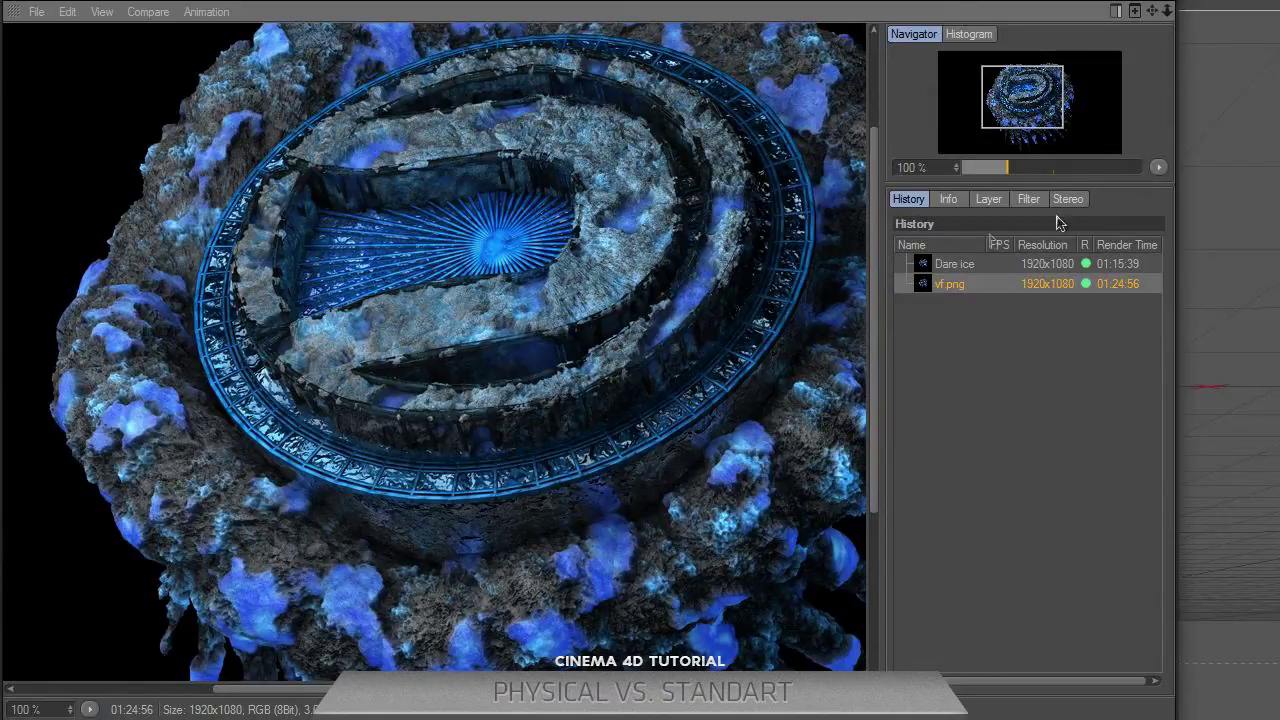
pyautogui.moveTo(737, 320); pyautogui.dragTo(680, 347)
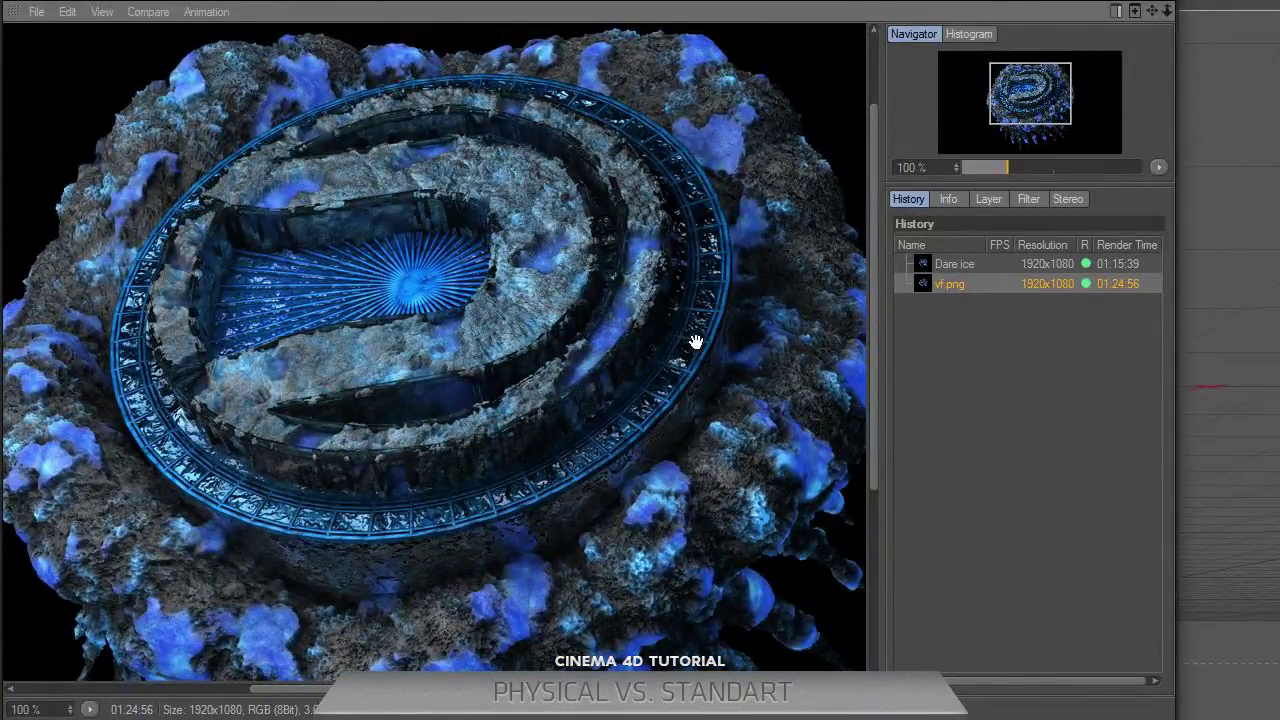
pyautogui.moveTo(686, 323); pyautogui.dragTo(703, 360)
pyautogui.moveTo(746, 348); pyautogui.dragTo(709, 302)
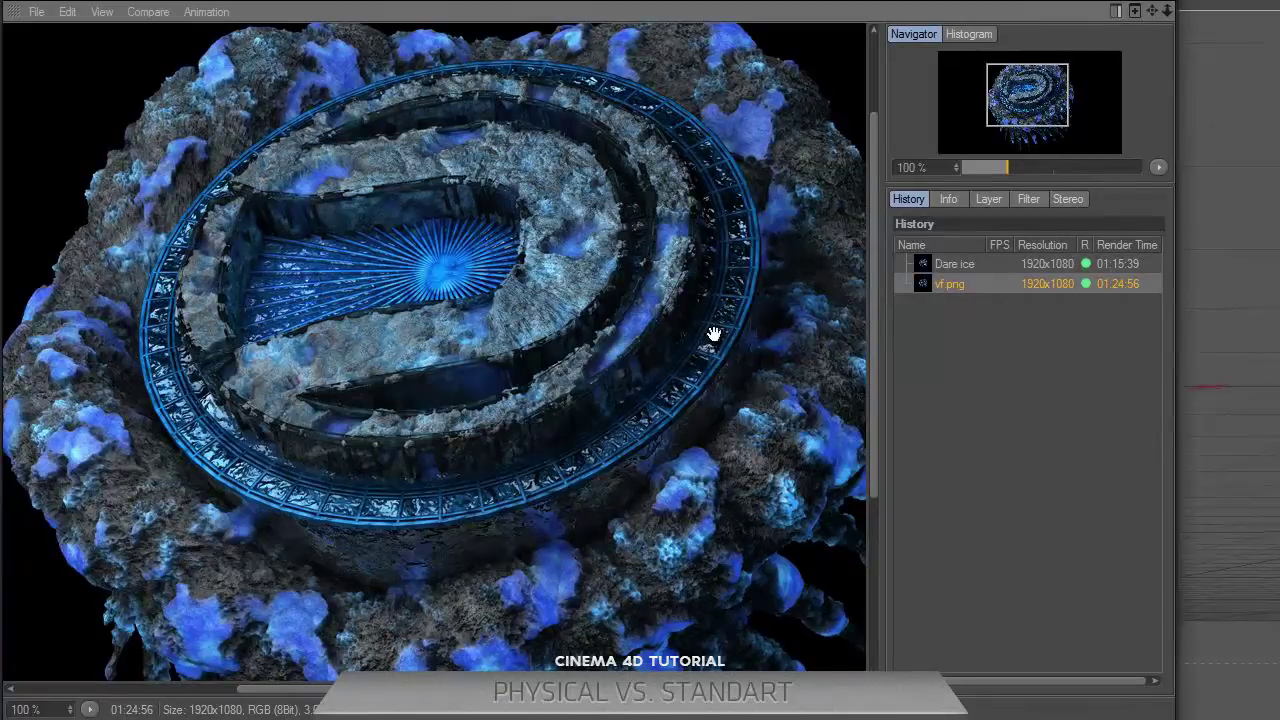
pyautogui.moveTo(711, 334); pyautogui.dragTo(691, 312)
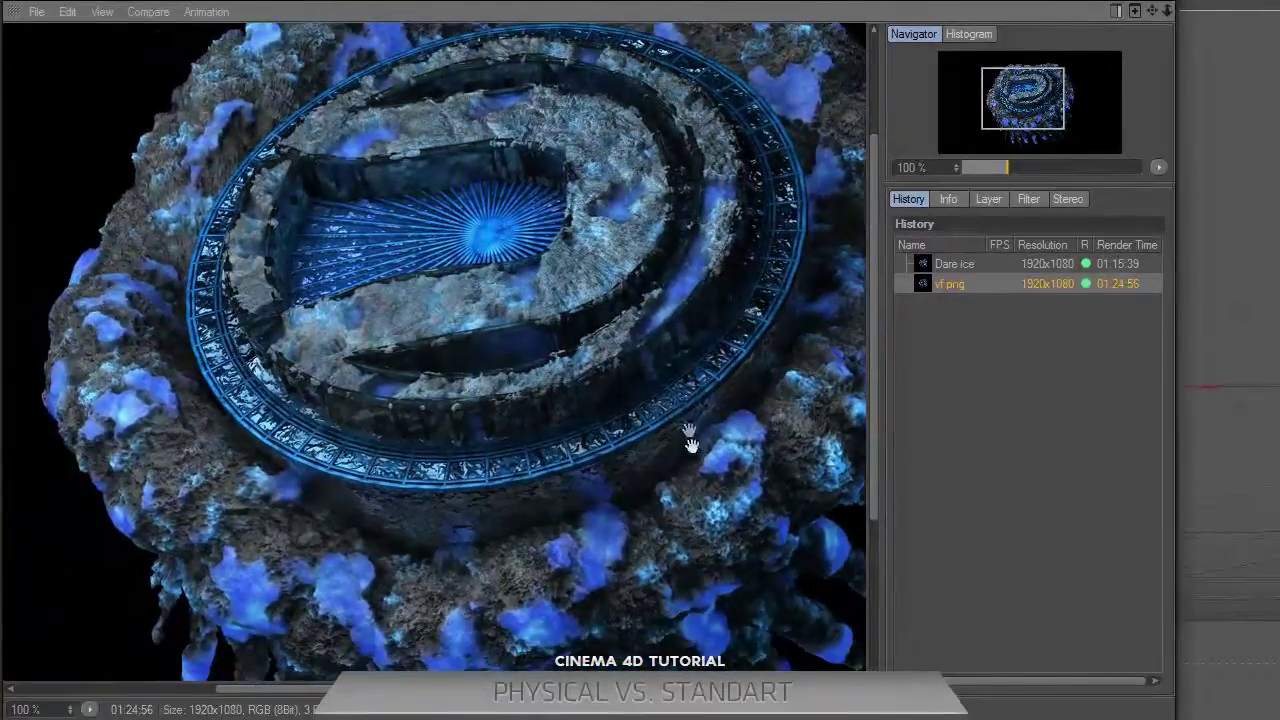
pyautogui.moveTo(748, 488); pyautogui.dragTo(688, 328)
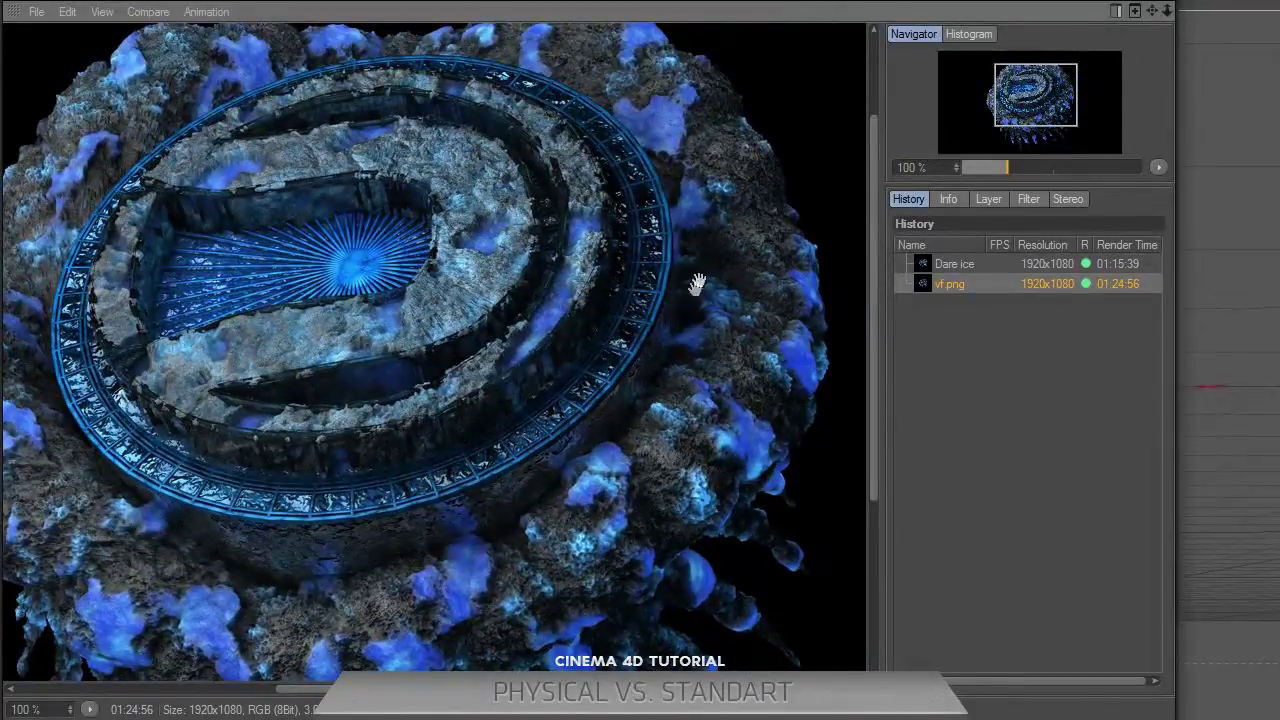
pyautogui.moveTo(703, 266); pyautogui.dragTo(643, 392)
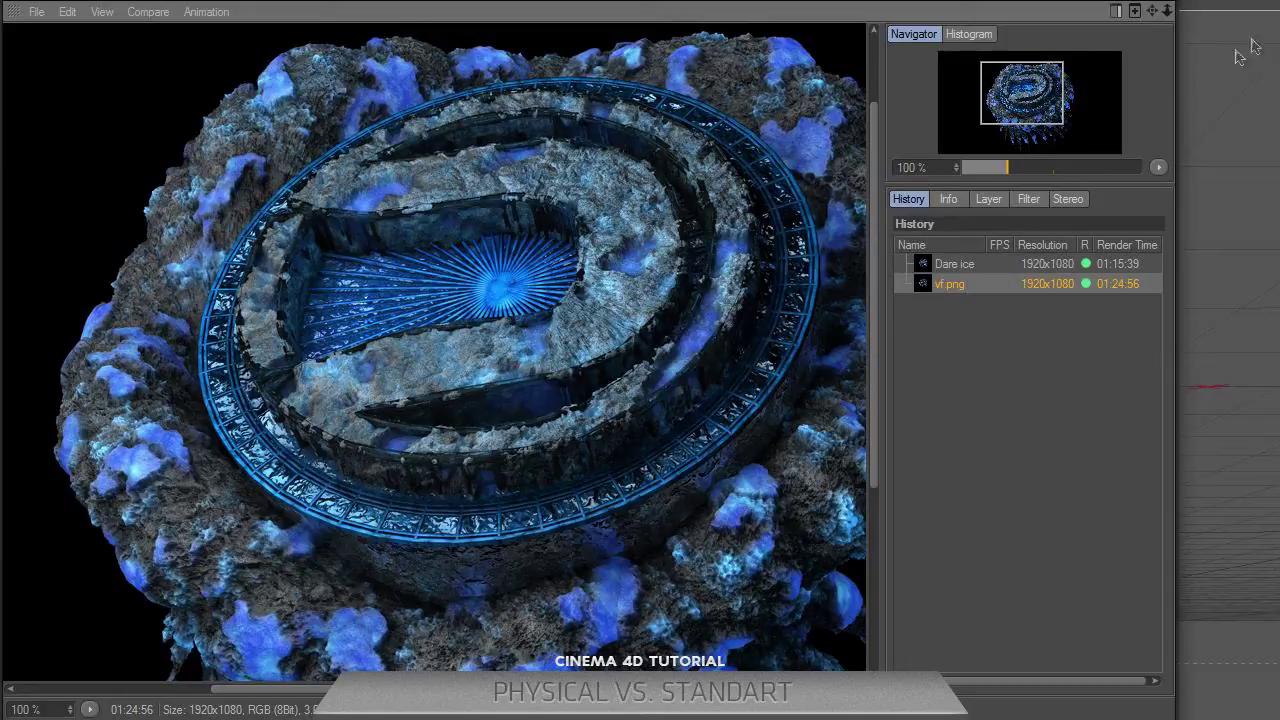